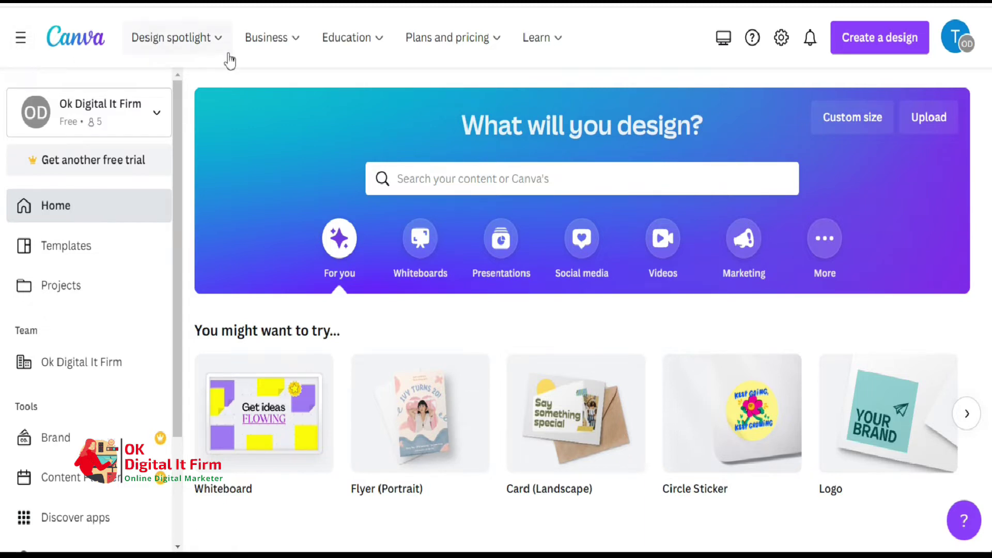
# Open the Grey Brown Illustration Fast Food Menu template from the Menus product category for editing
pyautogui.moveTo(215, 48)
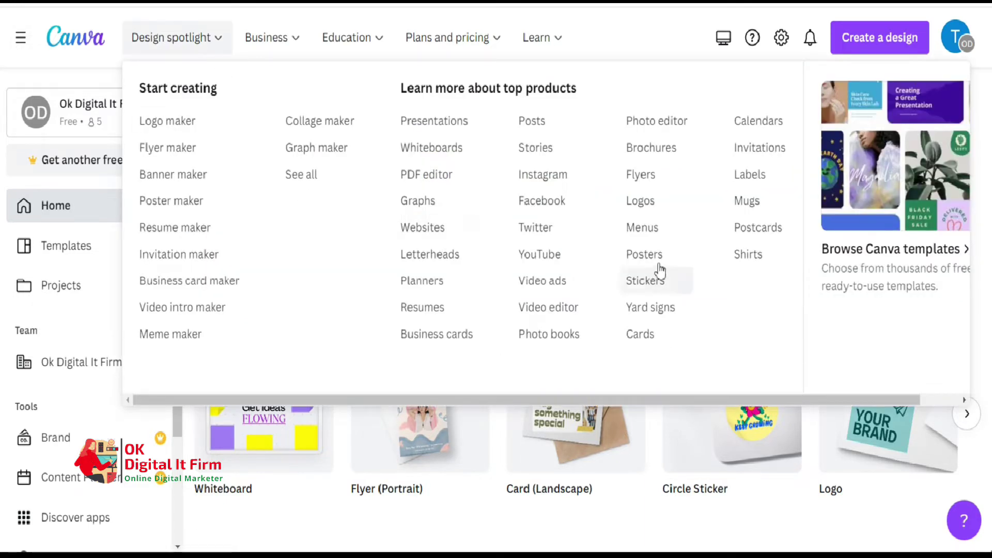
pyautogui.click(649, 233)
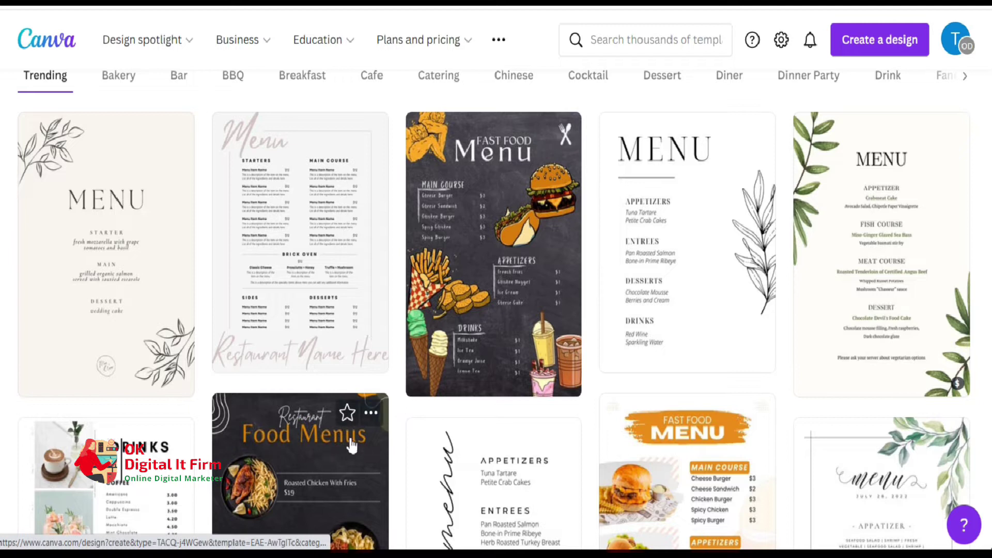
pyautogui.click(488, 228)
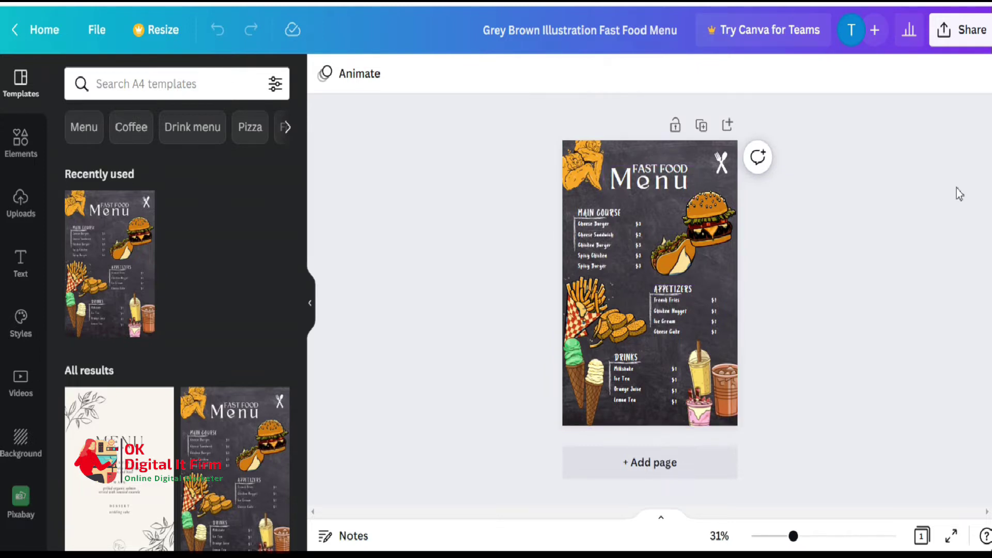
# Browse the alternative A4 menu templates and inspect the formatting of the FAST FOOD and Menu title texts
pyautogui.moveTo(793, 536); pyautogui.dragTo(826, 536)
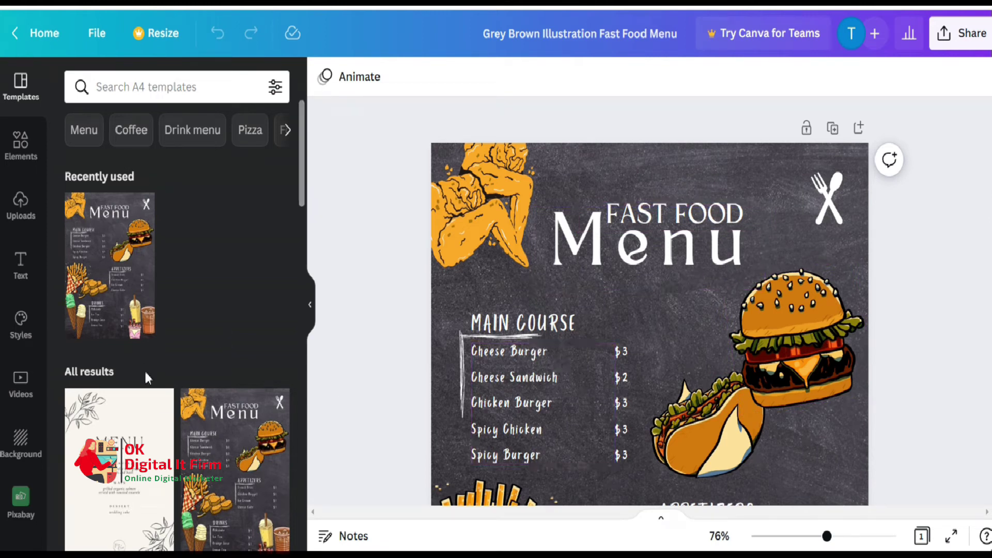
pyautogui.moveTo(302, 187); pyautogui.dragTo(309, 269)
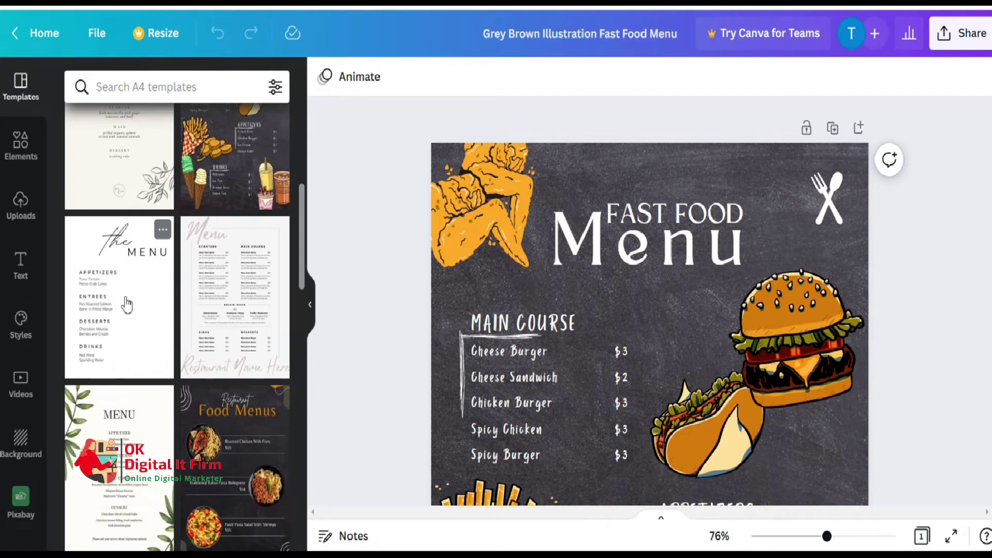
pyautogui.scroll(-5, 127, 304)
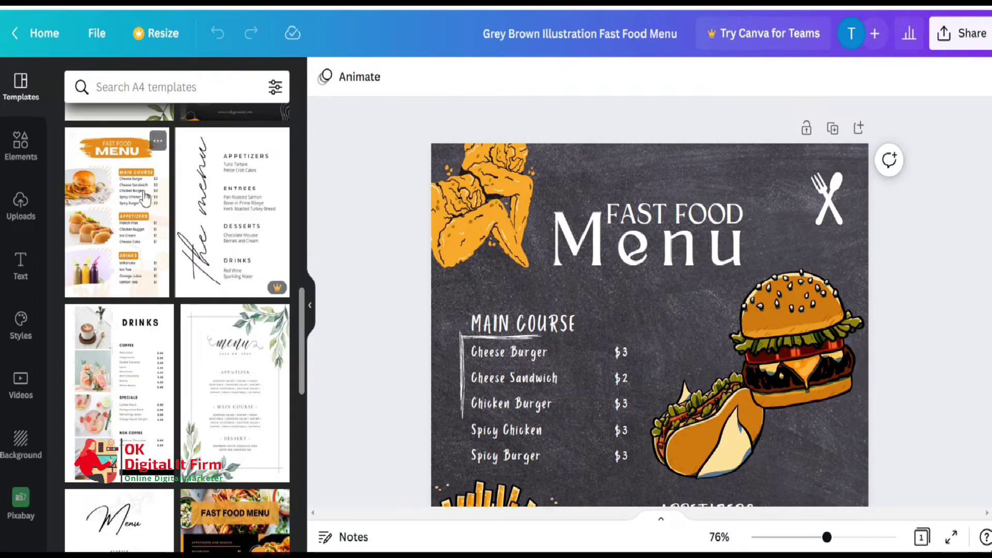
pyautogui.click(669, 214)
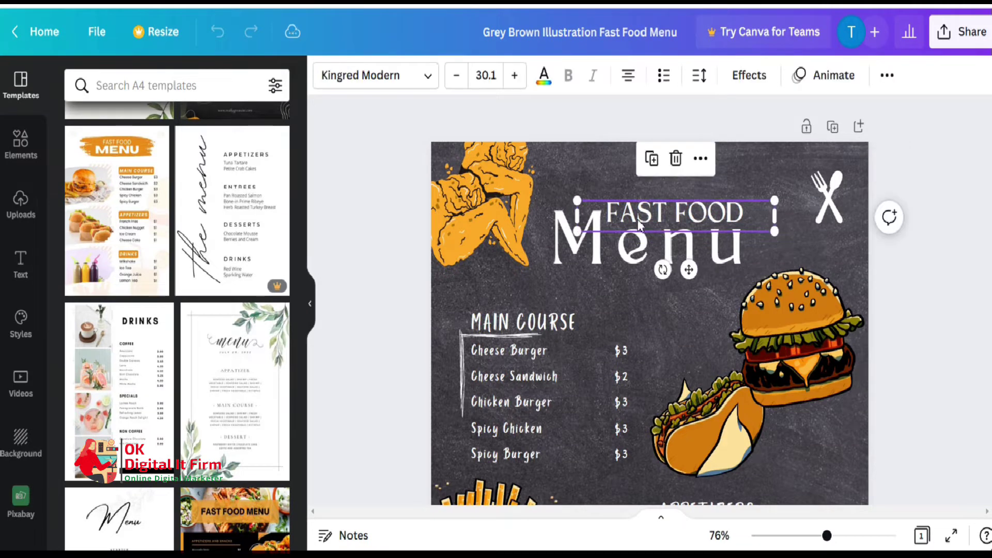
pyautogui.click(605, 258)
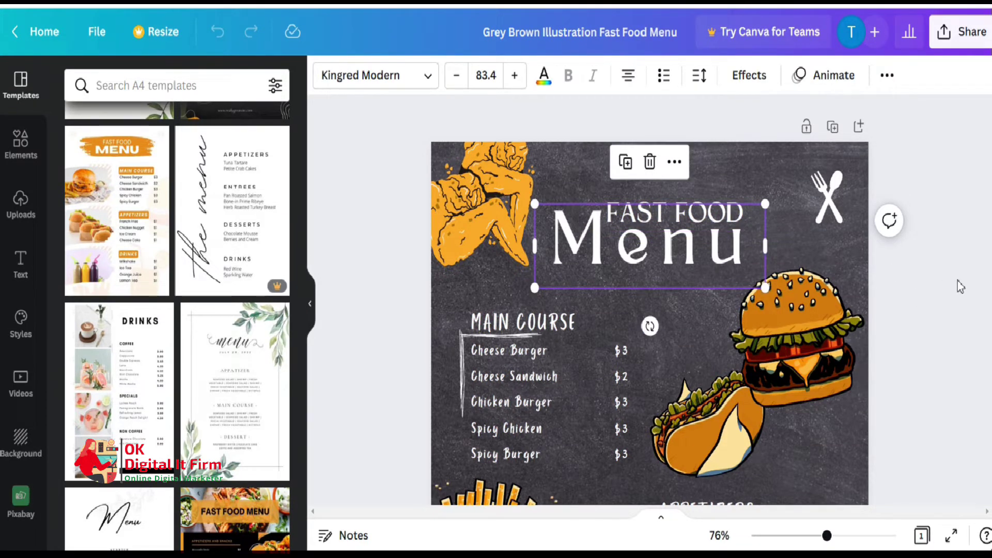
# Select the Cheese Burger item text and its price in the Main Course list to check that they are editable
pyautogui.scroll(-3, 517, 325)
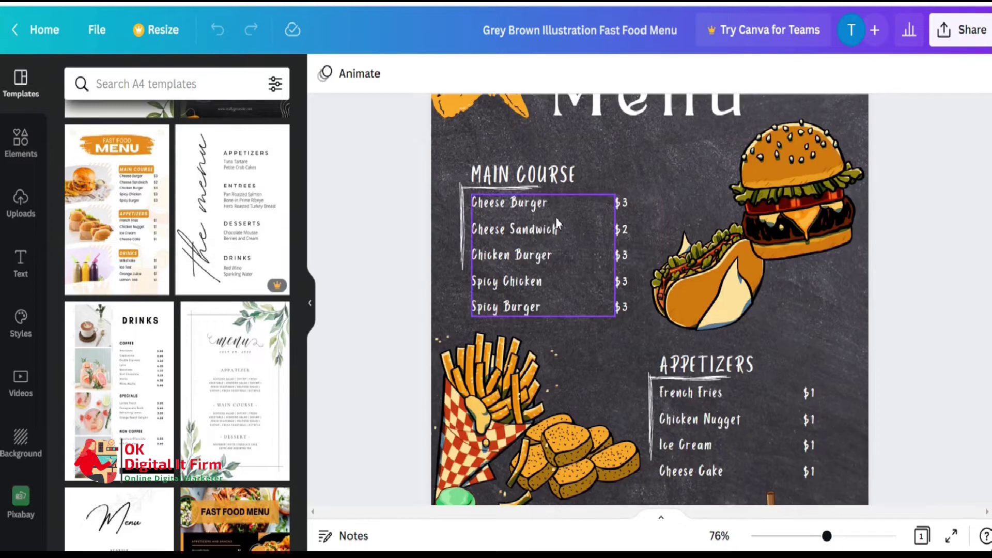
pyautogui.doubleClick(519, 205)
pyautogui.moveTo(558, 203); pyautogui.dragTo(471, 201)
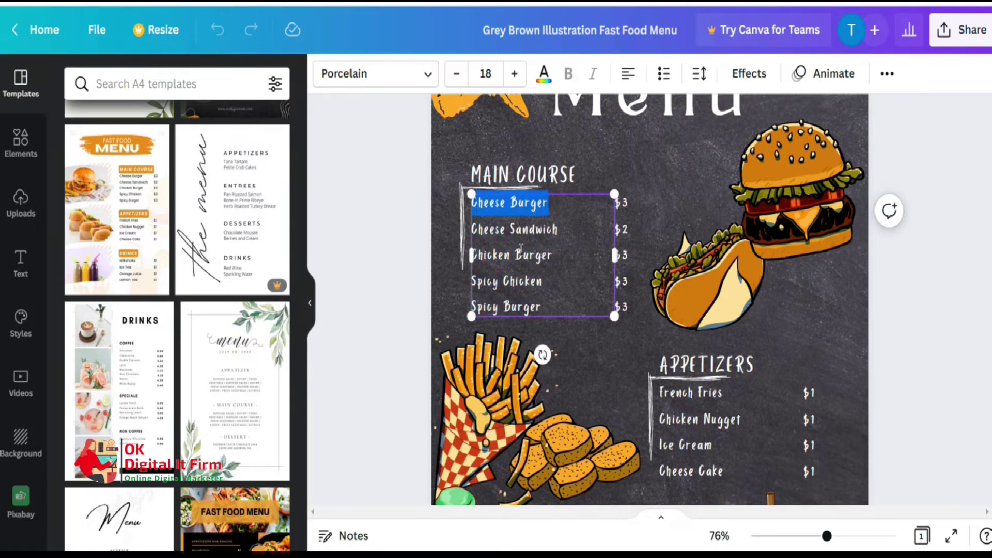
pyautogui.click(556, 276)
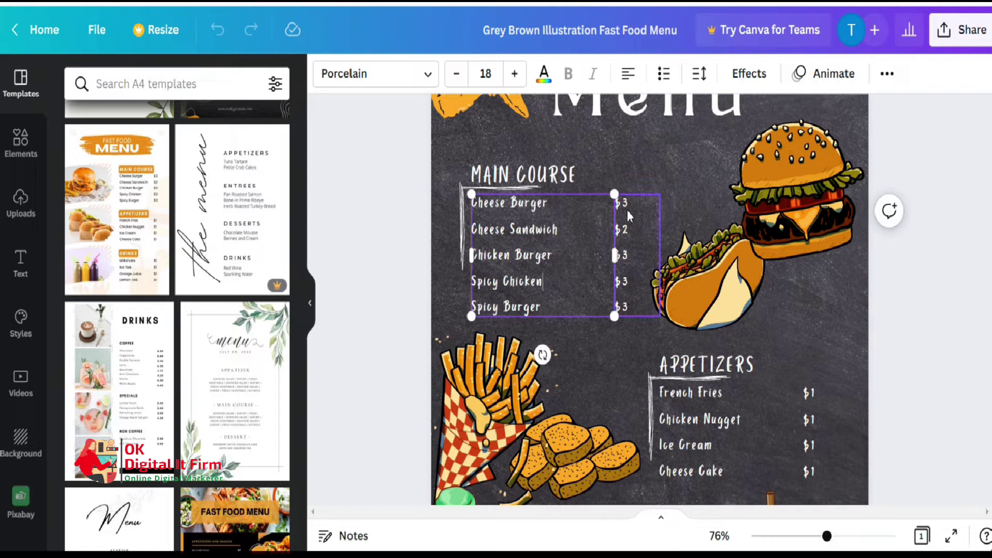
pyautogui.click(628, 211)
pyautogui.doubleClick(637, 213)
pyautogui.click(639, 208)
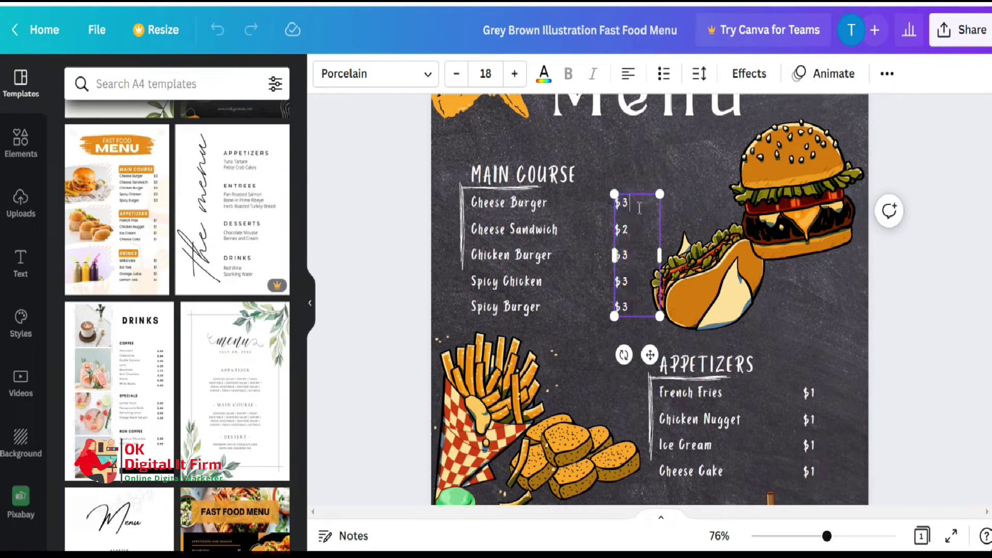
pyautogui.moveTo(631, 203); pyautogui.dragTo(613, 203)
# Delete the hamburger illustration beside the Main Course list and undo the deletion
pyautogui.click(813, 257)
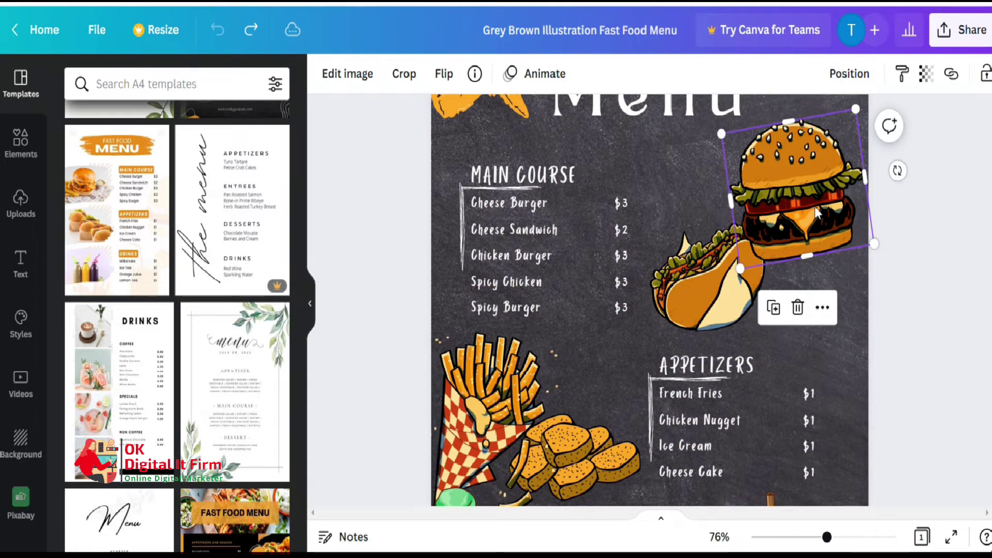
pyautogui.press('Delete')
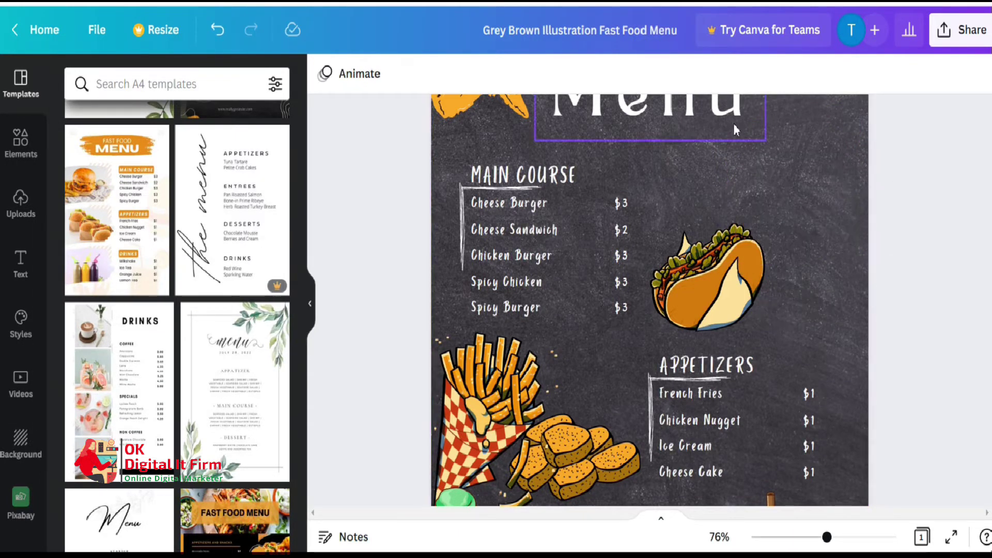
pyautogui.hotkey('ctrl', 'z')
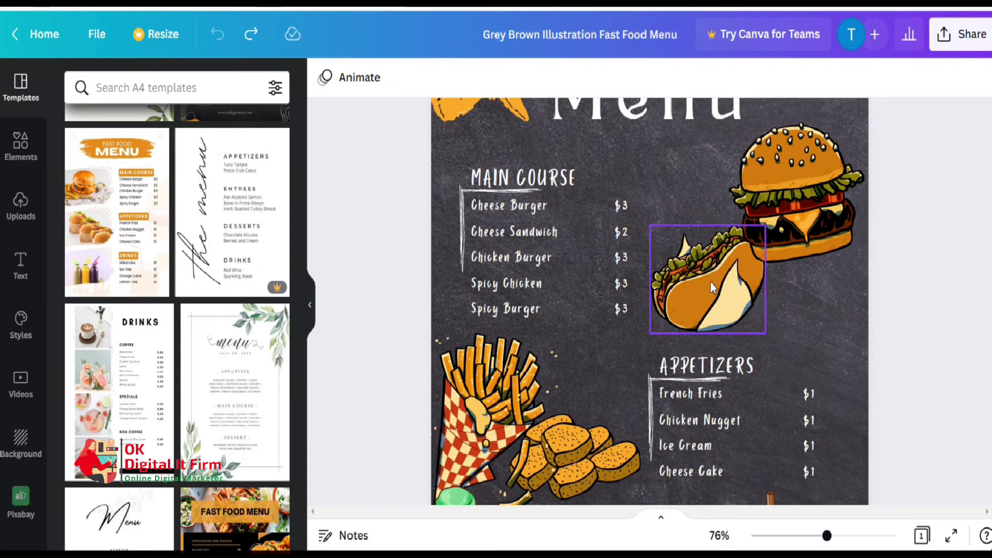
# View the image editing options for the hot dog illustration, close them, and look over the menu page
pyautogui.click(711, 287)
pyautogui.click(336, 79)
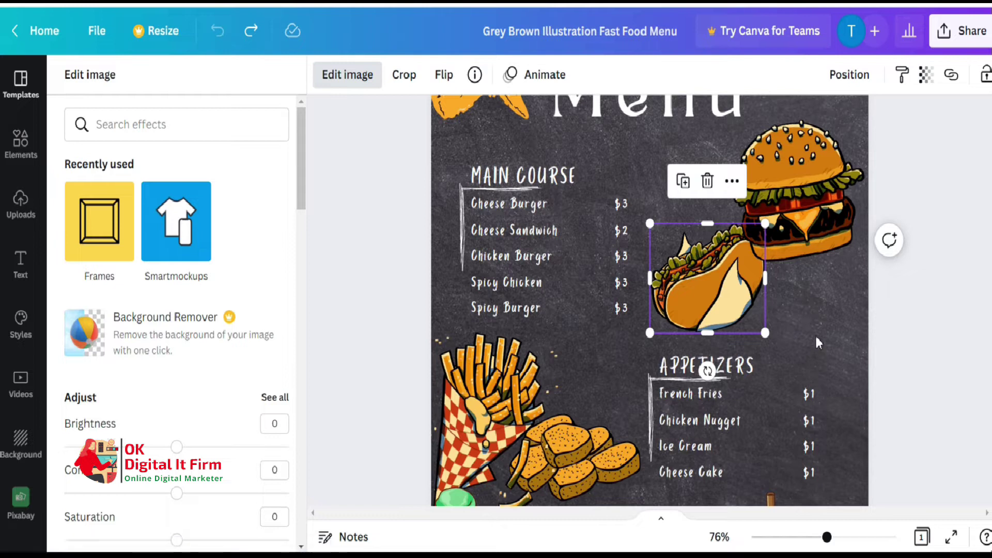
pyautogui.press('Escape')
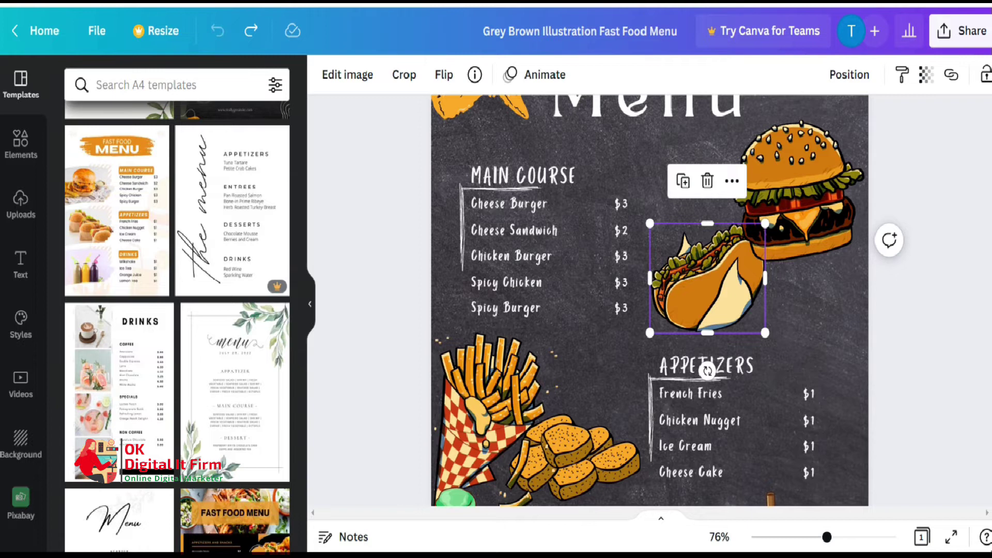
pyautogui.scroll(-2, 714, 368)
pyautogui.scroll(-2, 671, 310)
pyautogui.scroll(7, 586, 294)
pyautogui.click(586, 294)
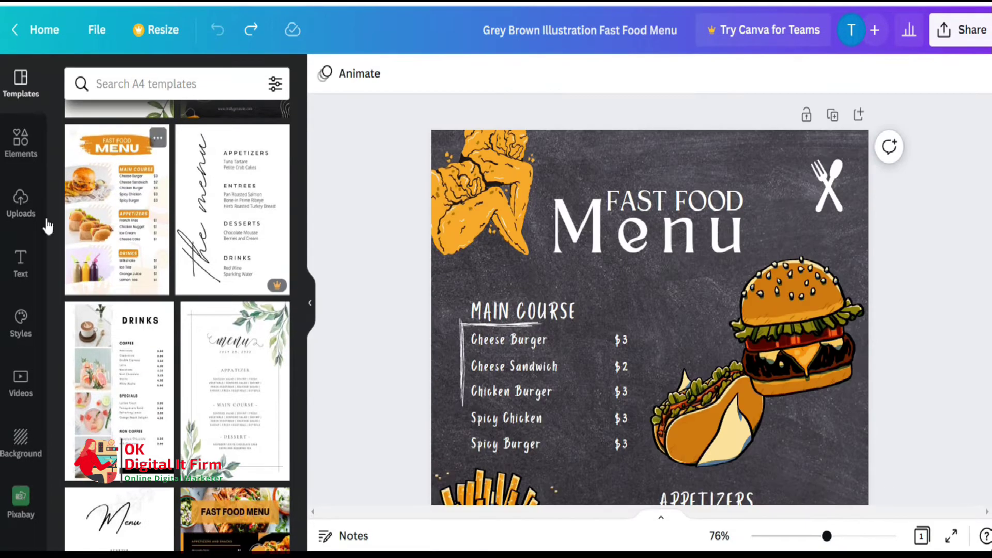
# Search the elements for "food" and place the noodle bowl illustration over the Main Course section, below the title
pyautogui.click(806, 331)
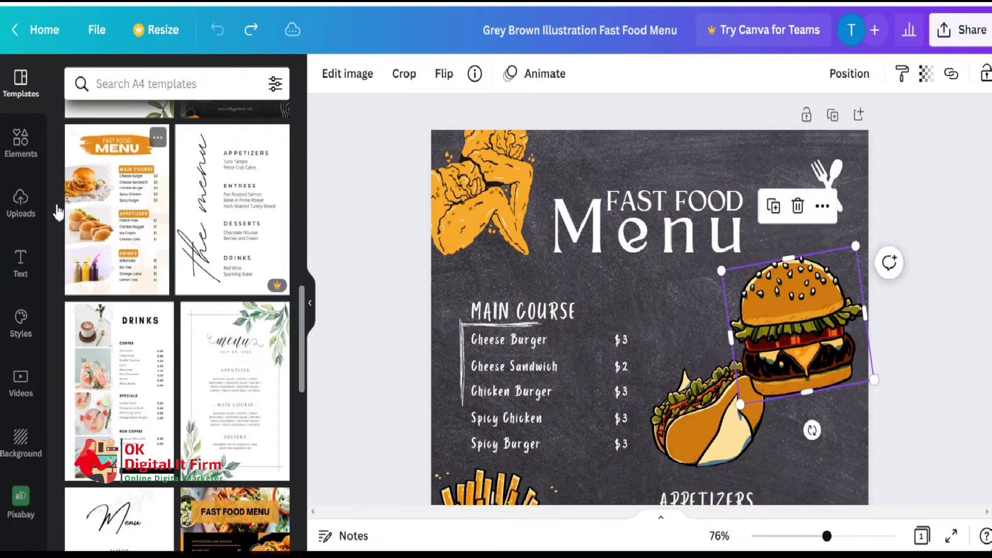
pyautogui.click(20, 140)
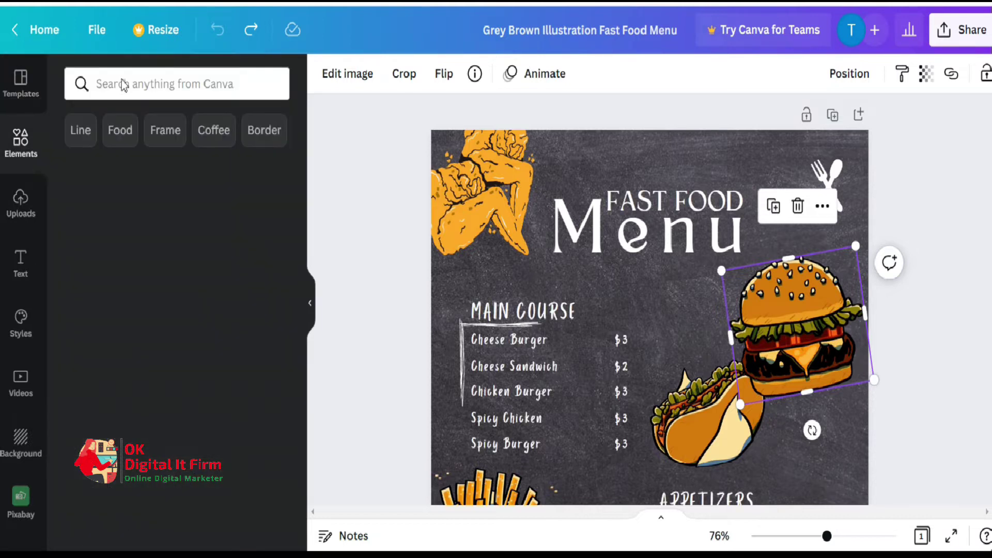
pyautogui.click(128, 85)
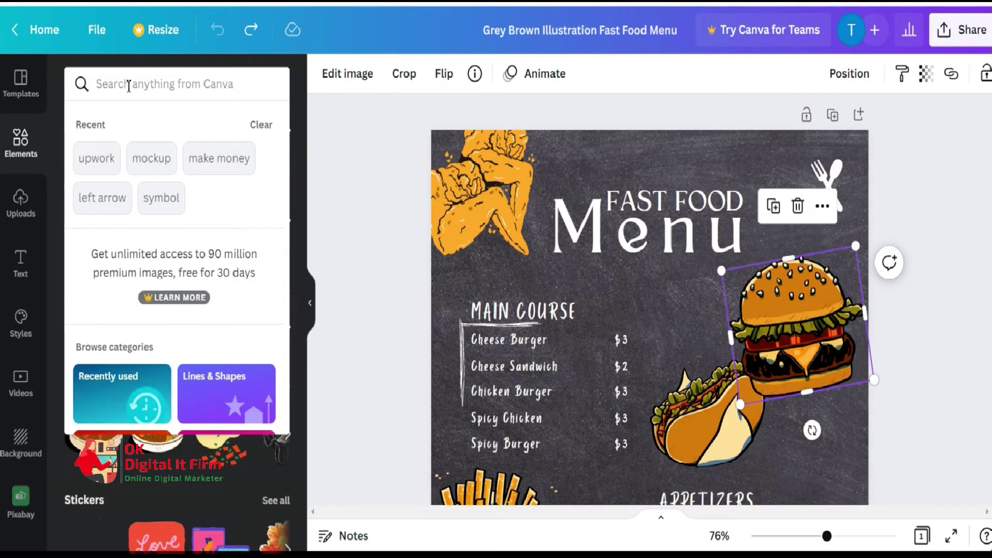
pyautogui.write('food')
pyautogui.press('Return')
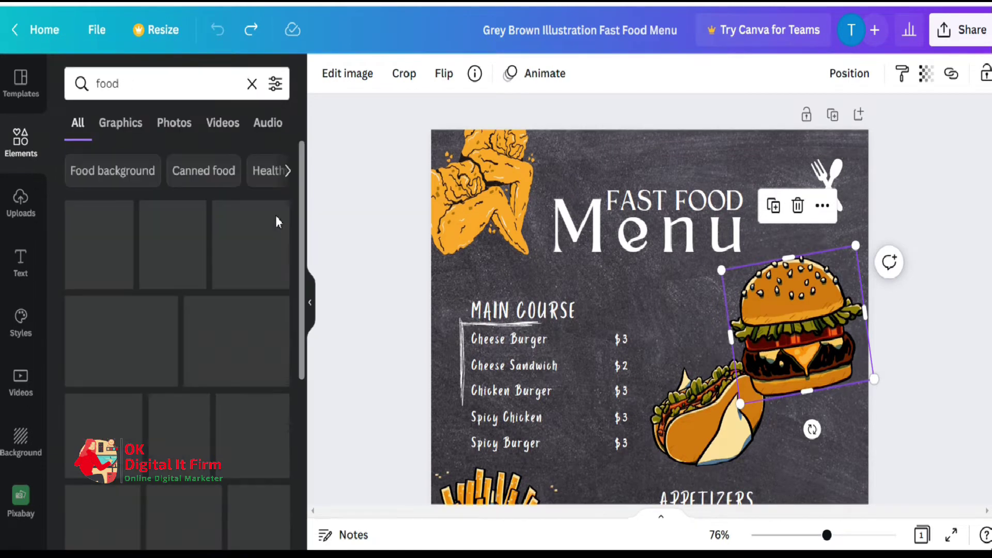
pyautogui.moveTo(121, 267); pyautogui.dragTo(591, 305)
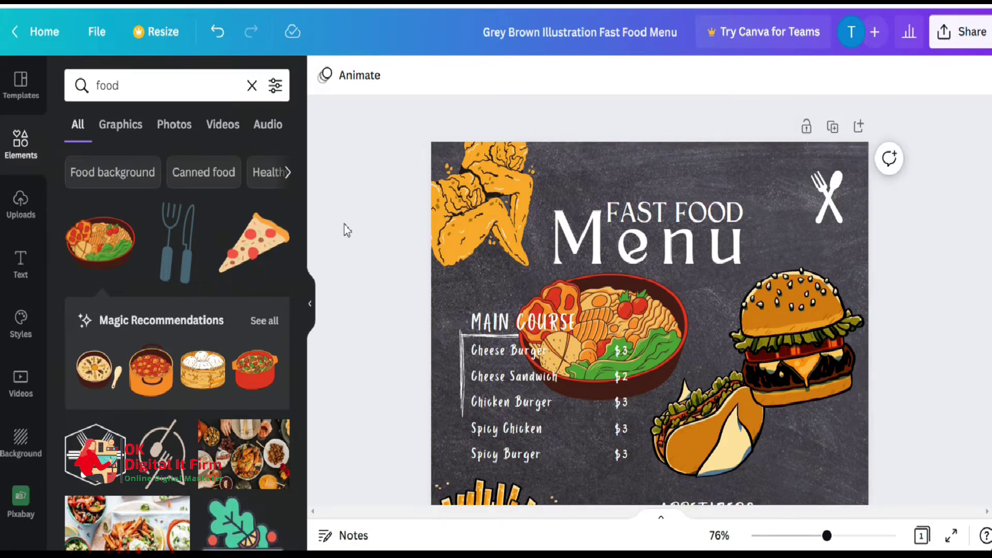
# Review the edited menu page and open the download options from the design's sharing settings
pyautogui.scroll(-2, 649, 300)
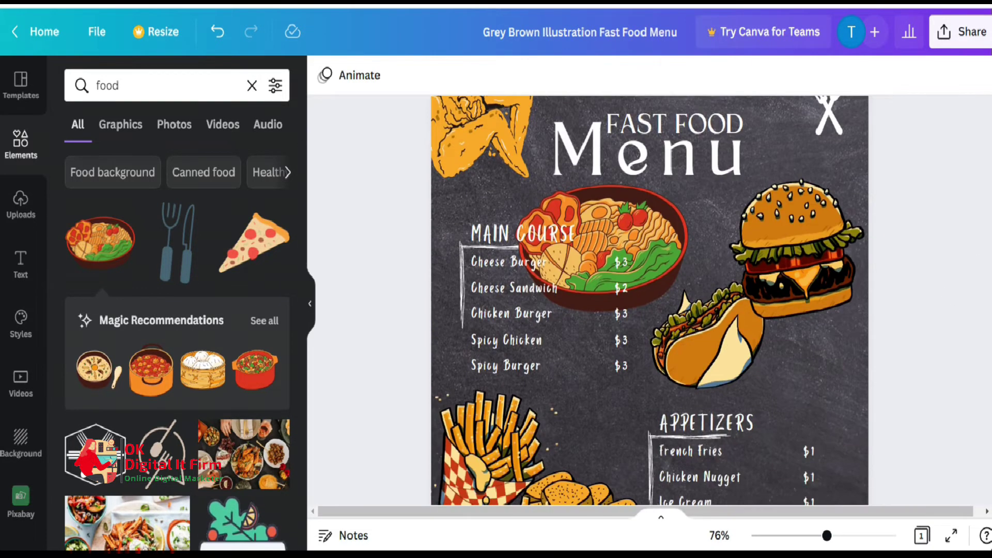
pyautogui.scroll(-3, 650, 299)
pyautogui.scroll(5, 650, 299)
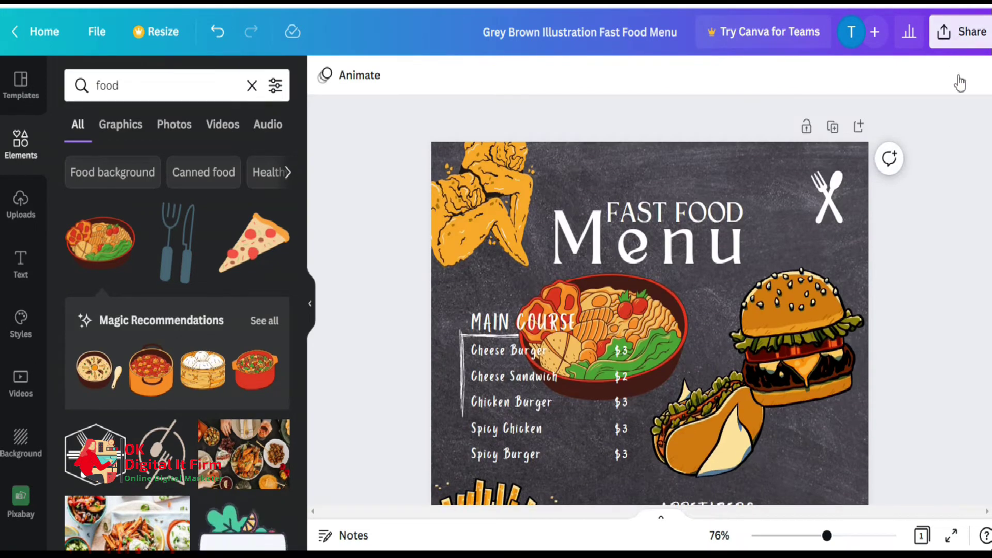
pyautogui.click(961, 32)
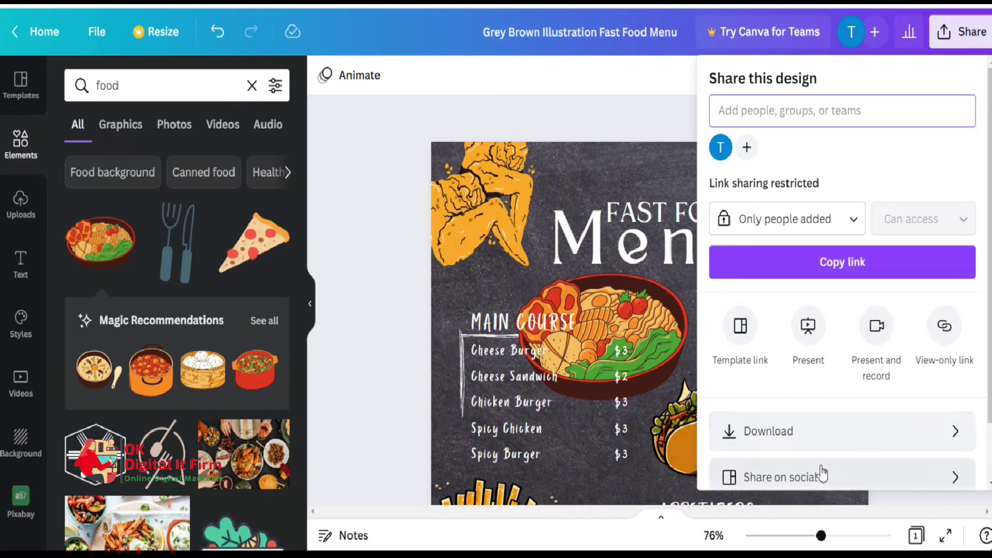
pyautogui.click(796, 448)
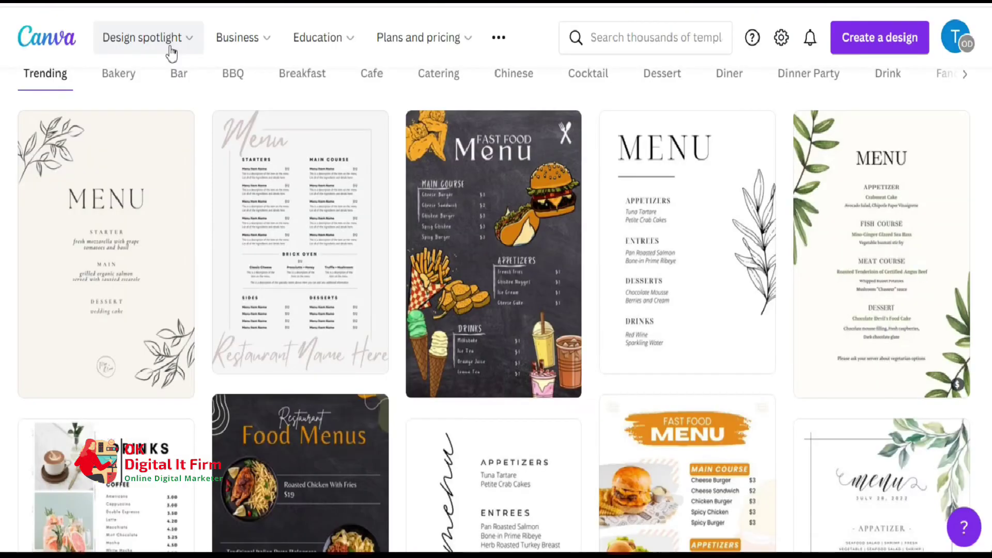
# Browse the poster templates in the Posters product category and open the Green Abstract Illustrated Back To School Rules Poster for editing
pyautogui.moveTo(167, 46)
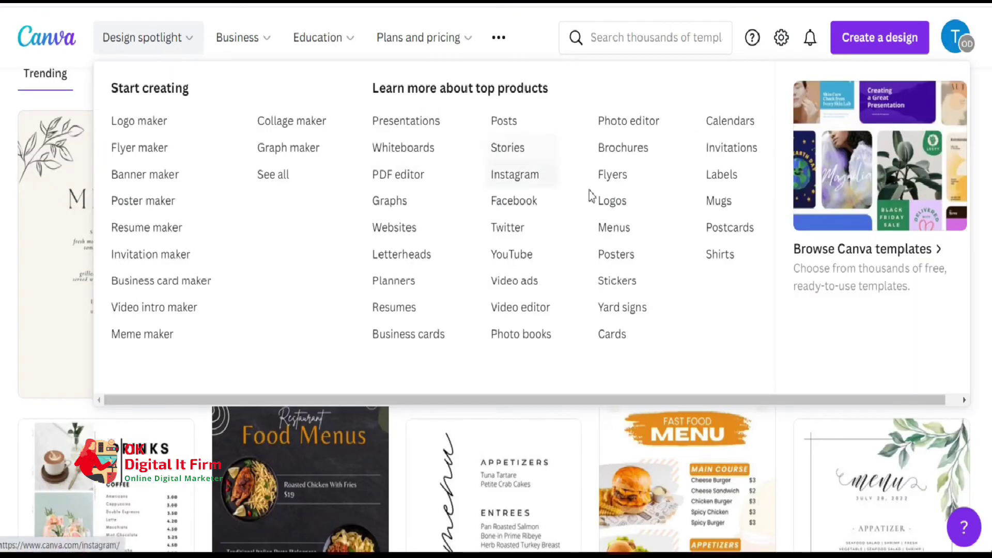
pyautogui.click(619, 263)
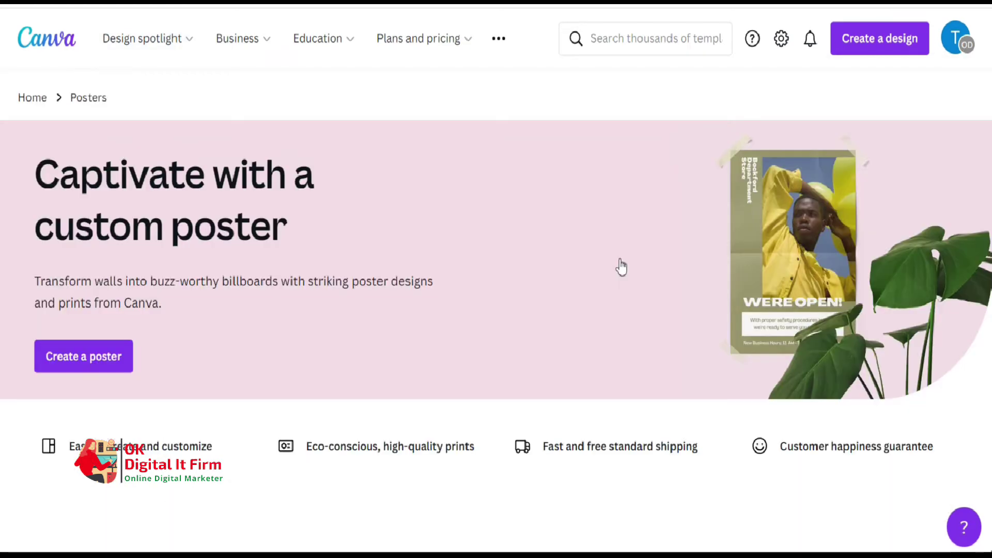
pyautogui.scroll(-15, 836, 229)
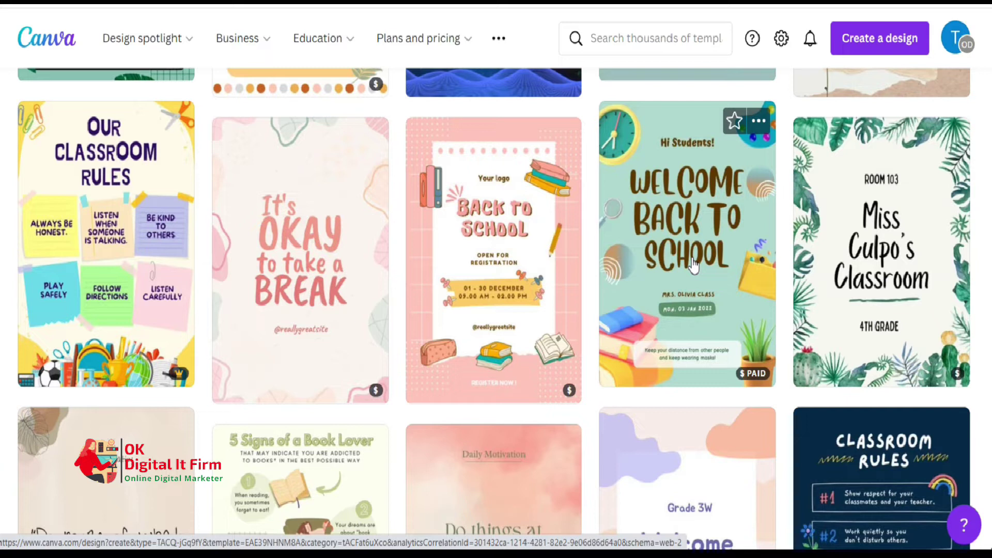
pyautogui.scroll(3, 693, 265)
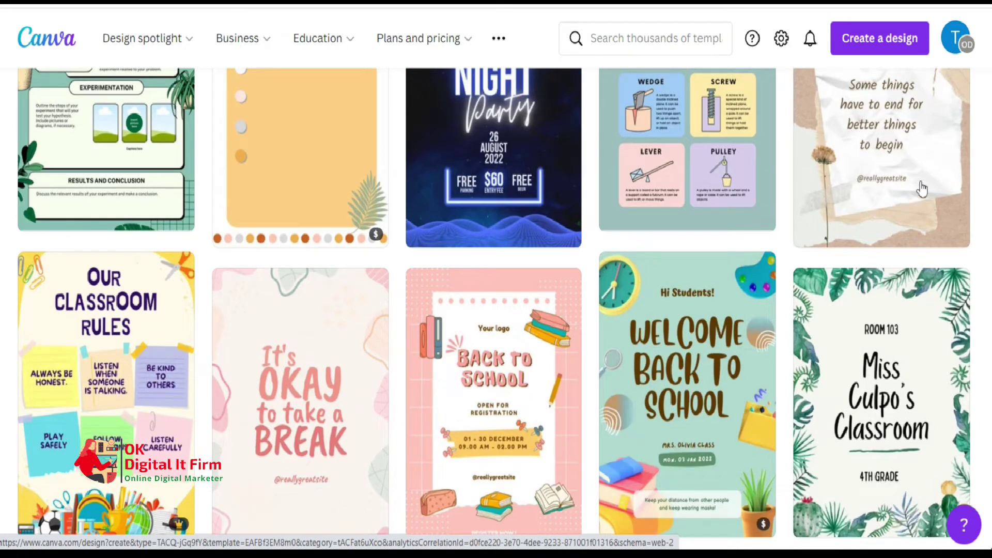
pyautogui.scroll(-1, 838, 225)
pyautogui.scroll(-4, 665, 195)
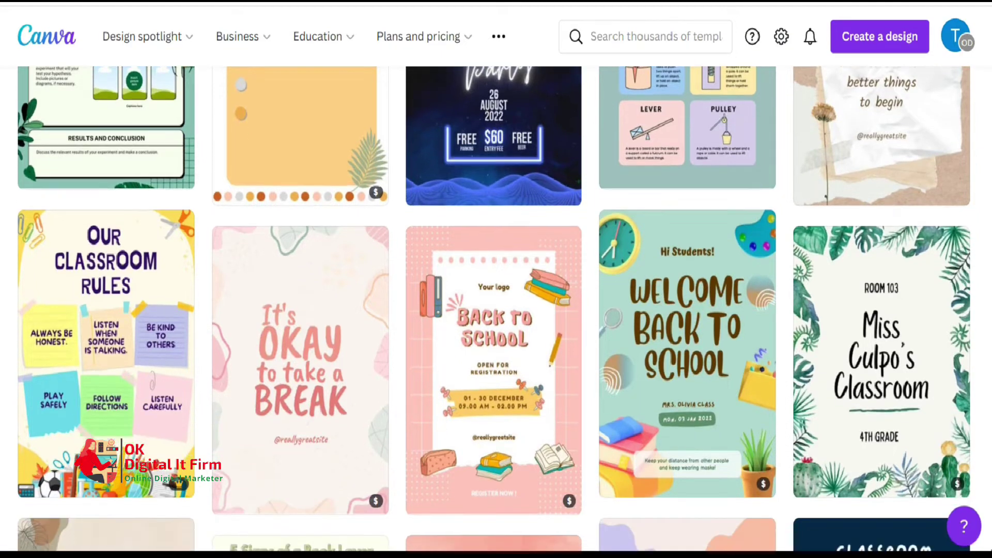
pyautogui.click(666, 195)
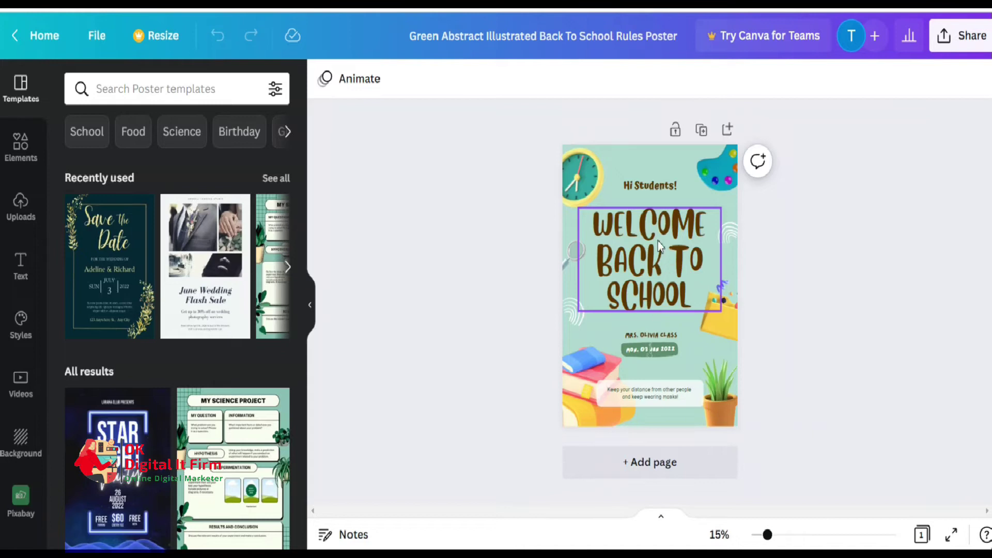
pyautogui.moveTo(767, 535); pyautogui.dragTo(787, 536)
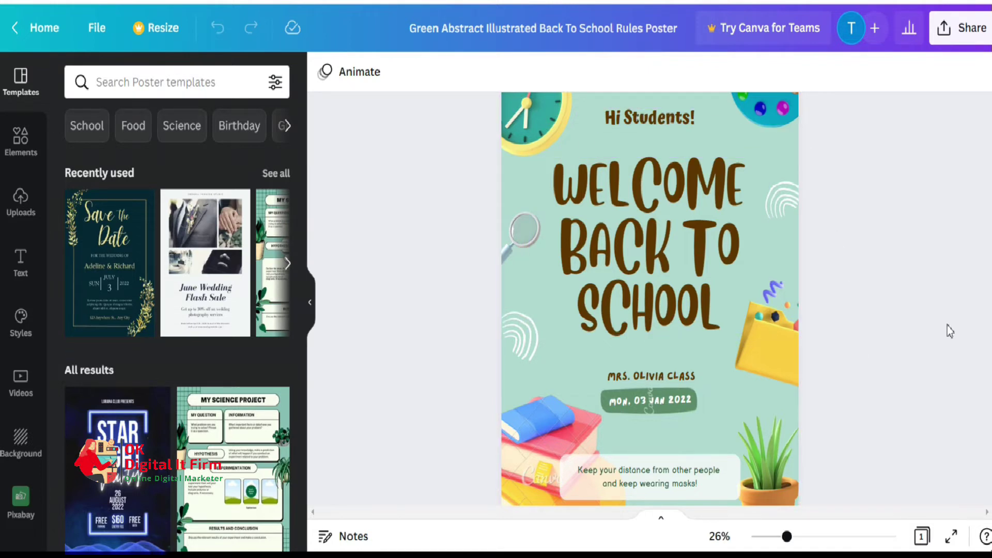
pyautogui.scroll(1, 649, 304)
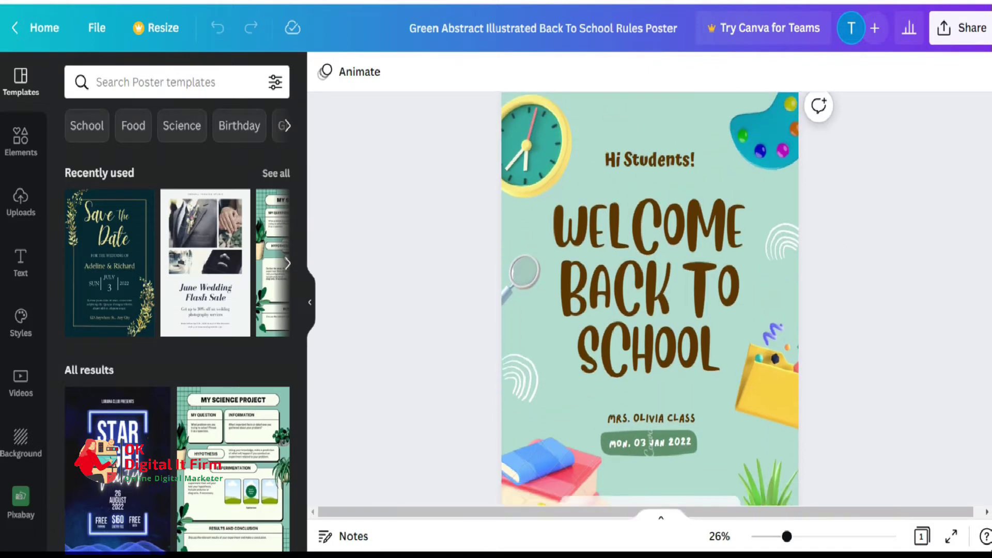
# Look over the whole poster and browse the elements found by searching for "school"
pyautogui.scroll(-3, 649, 305)
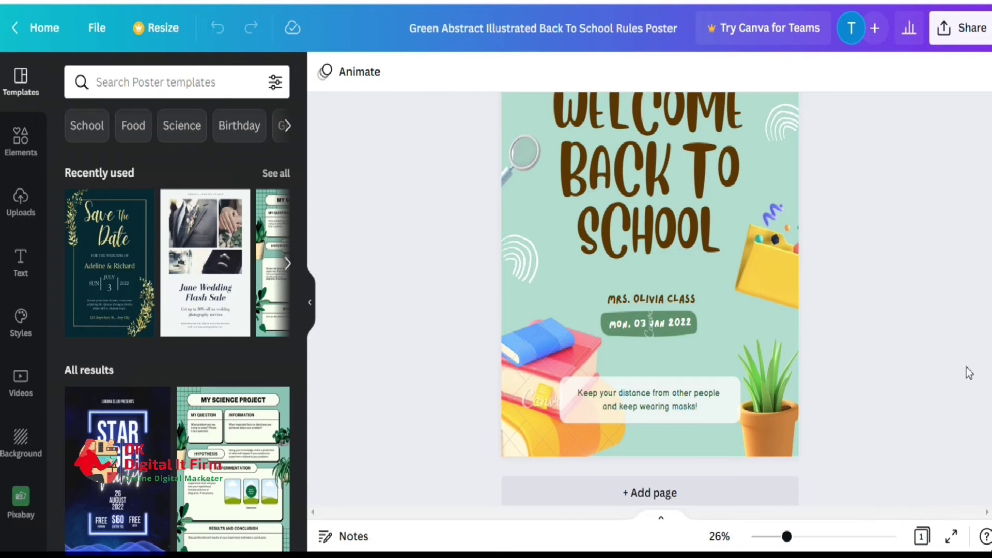
pyautogui.scroll(3, 649, 299)
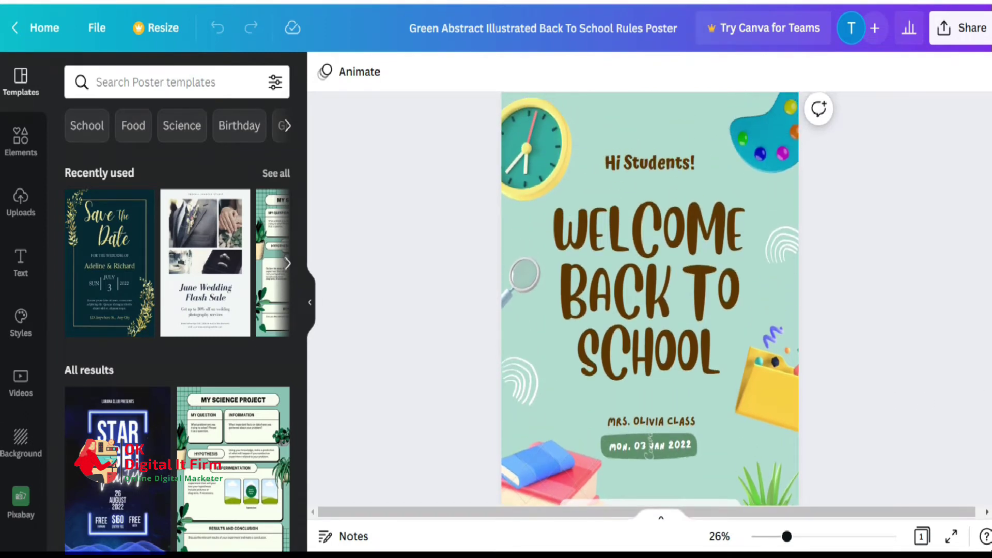
pyautogui.click(542, 151)
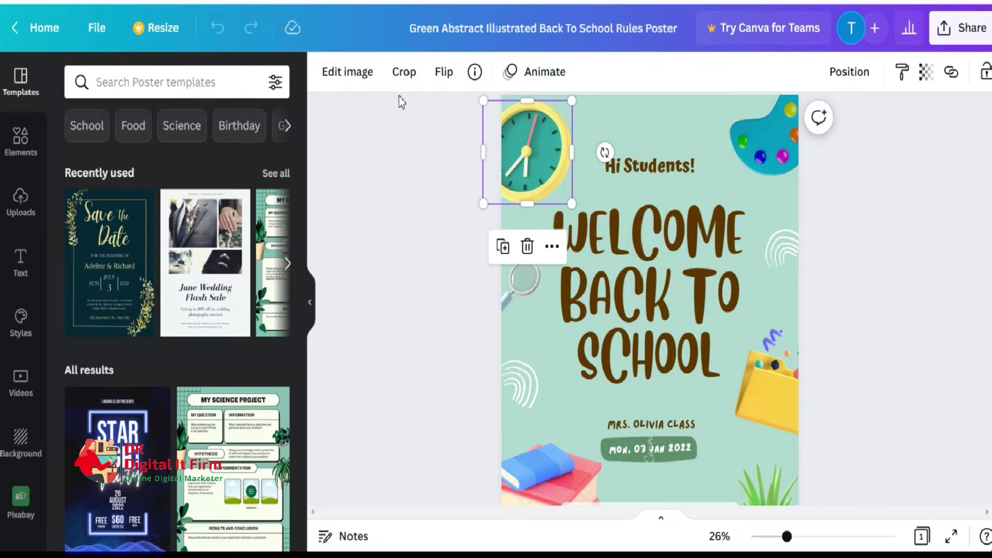
pyautogui.click(20, 151)
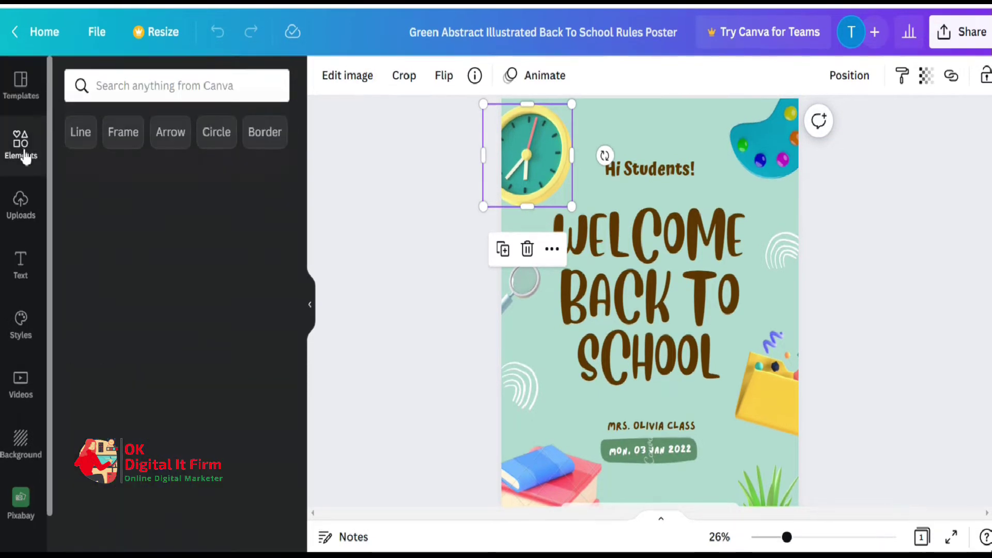
pyautogui.click(136, 87)
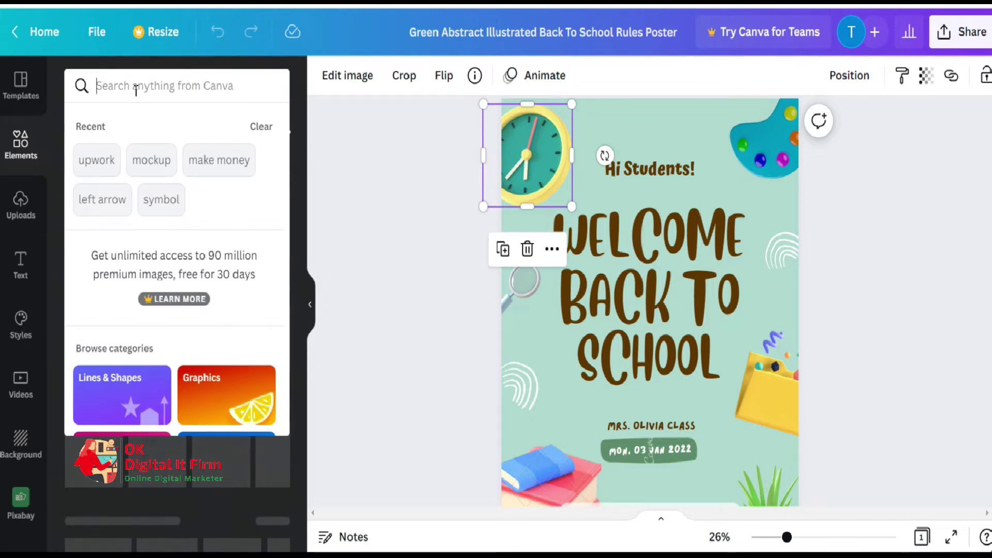
pyautogui.write('school')
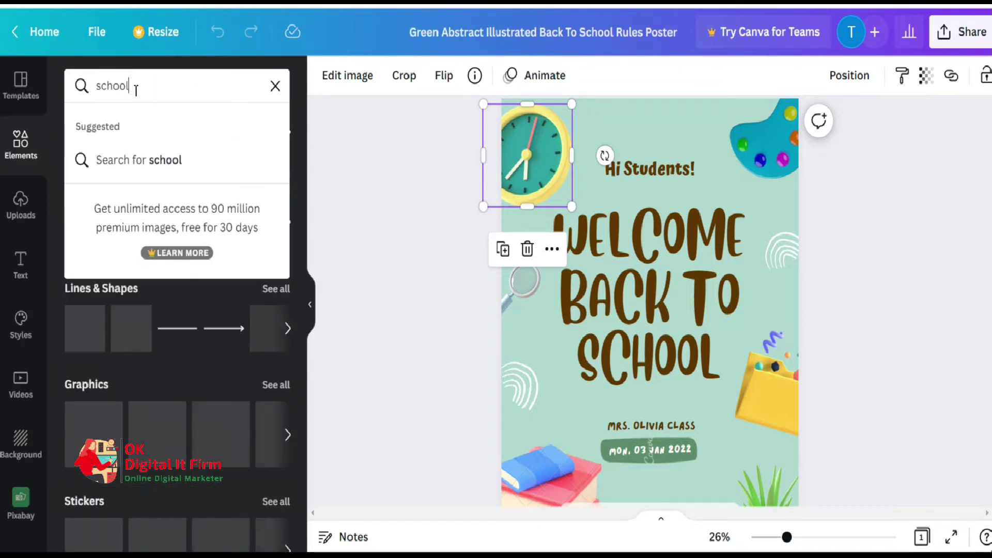
pyautogui.press('Return')
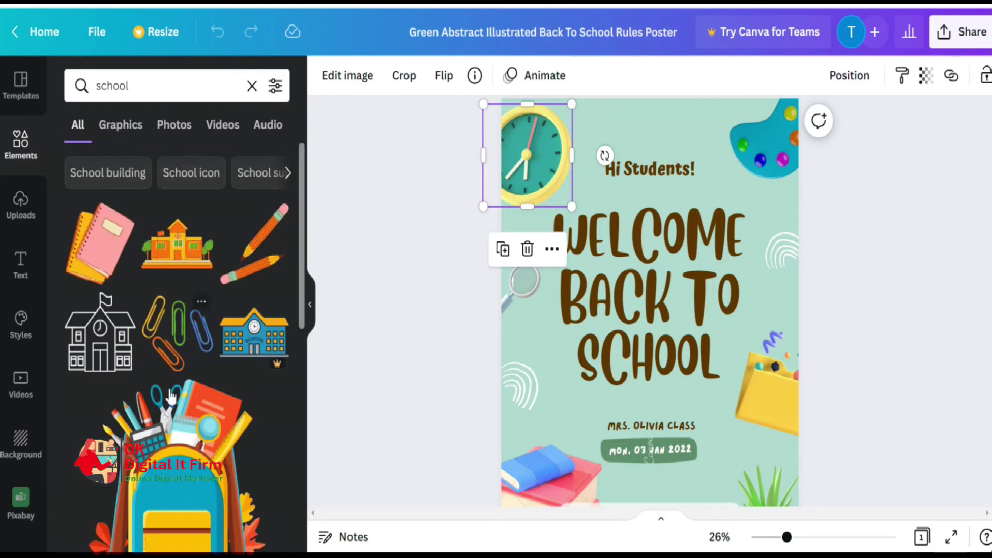
pyautogui.scroll(-3, 300, 258)
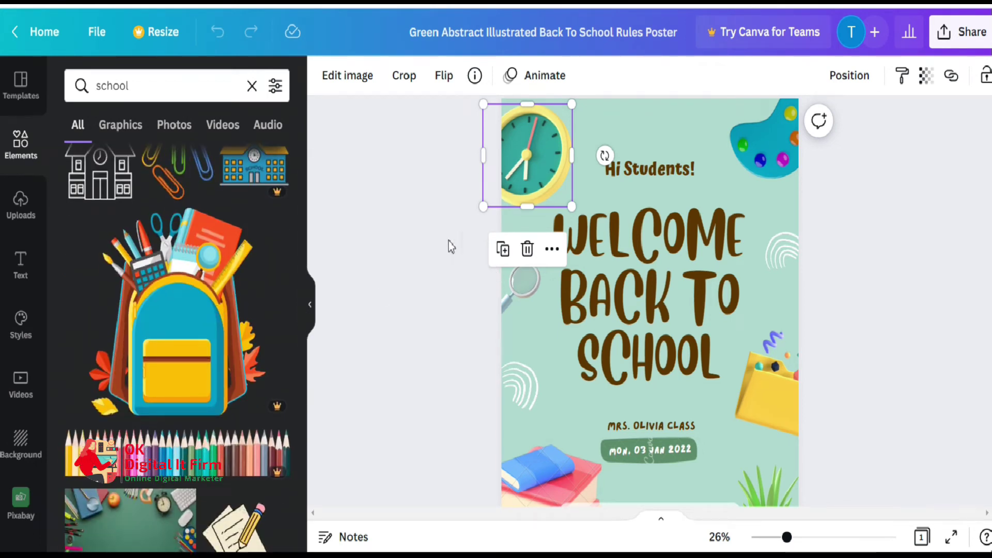
# Search the elements for "book" and place the open book with the red cover beside the paint palette, above the title
pyautogui.click(130, 85)
pyautogui.moveTo(130, 85); pyautogui.dragTo(91, 89)
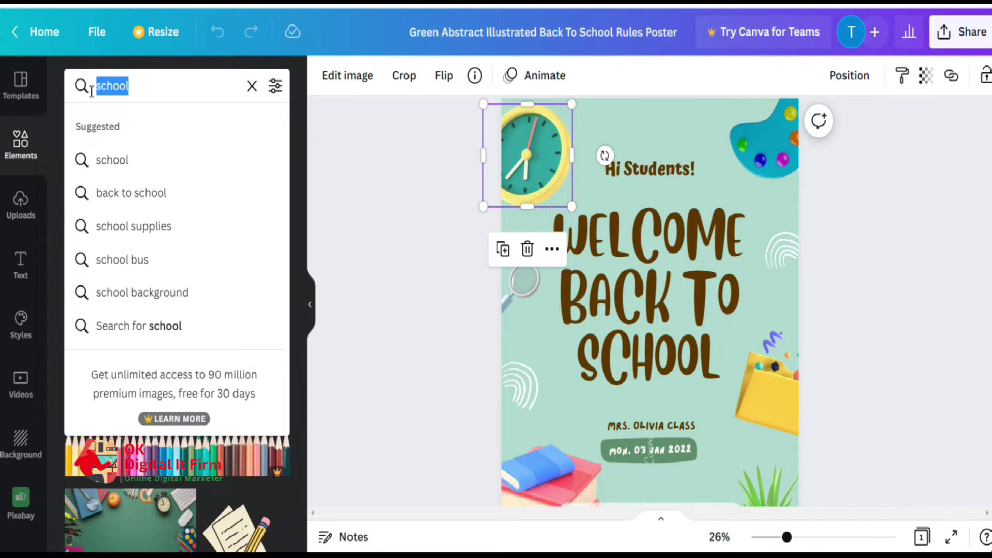
pyautogui.write('n')
pyautogui.press('BackSpace')
pyautogui.write('book')
pyautogui.press('Return')
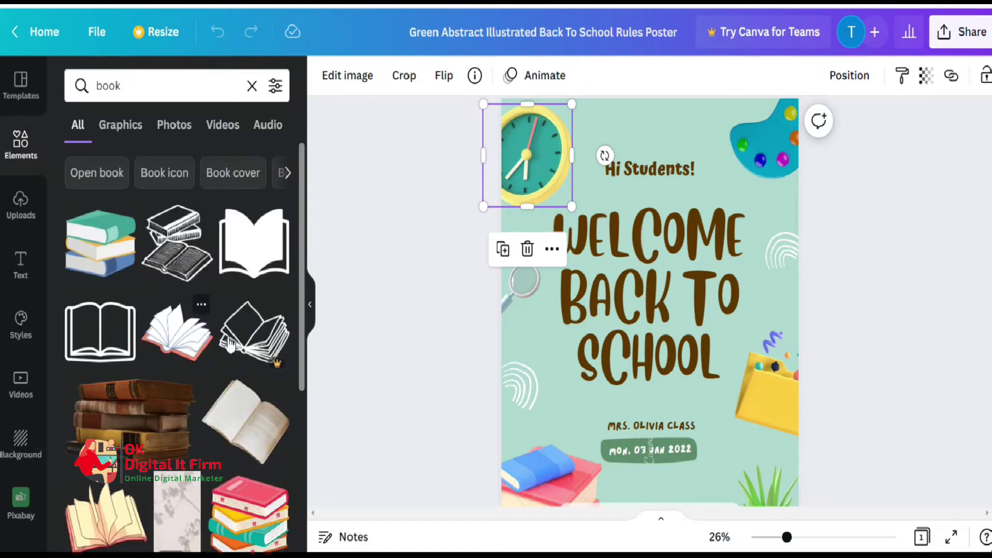
pyautogui.click(177, 351)
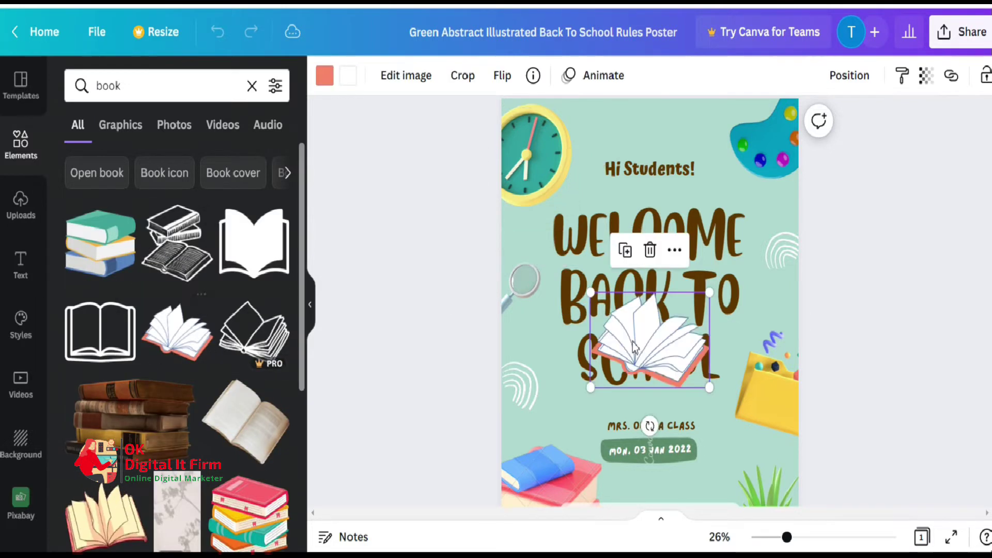
pyautogui.moveTo(650, 331); pyautogui.dragTo(705, 134)
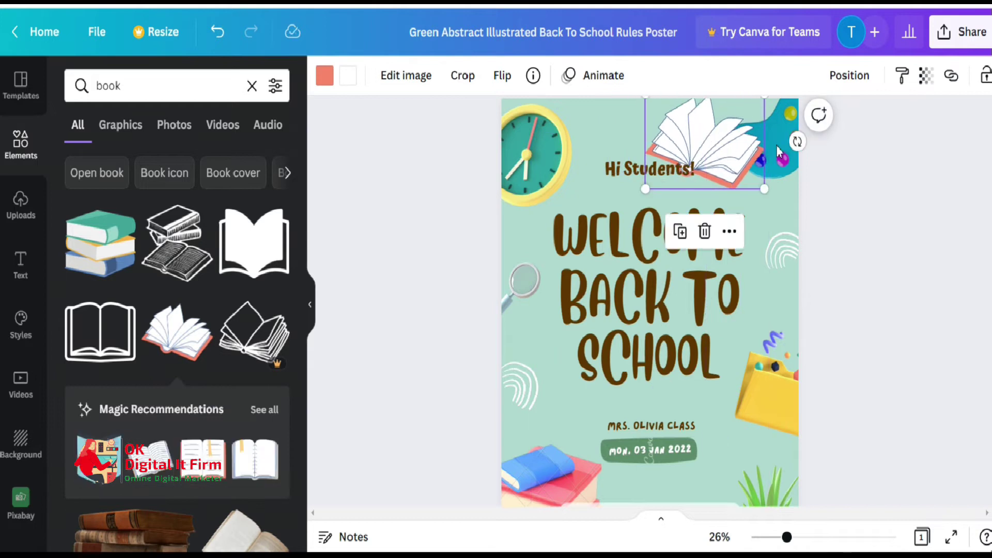
# Add the standing teacher in brown trousers from a "teacher" element search beside the title, and shift the title right to make room
pyautogui.click(91, 93)
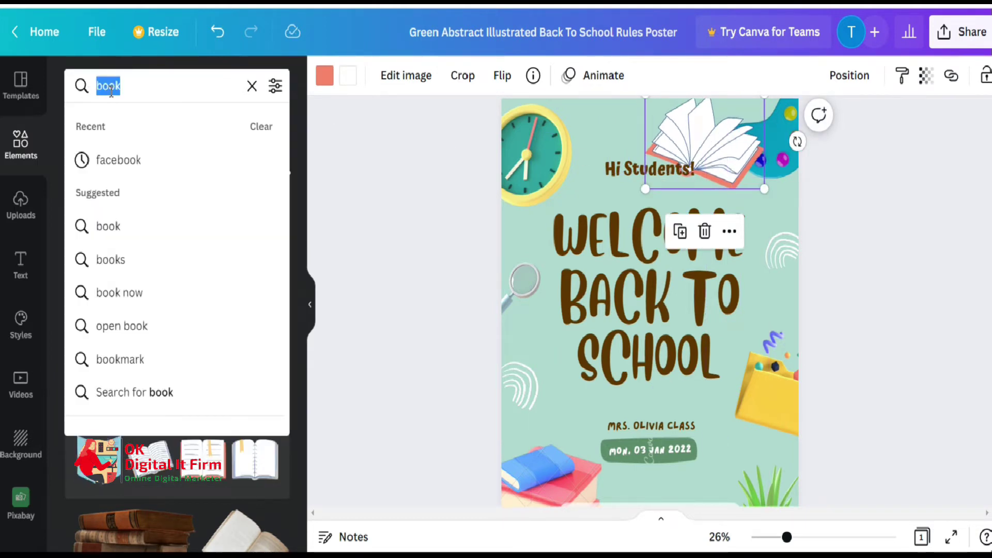
pyautogui.write('teacher')
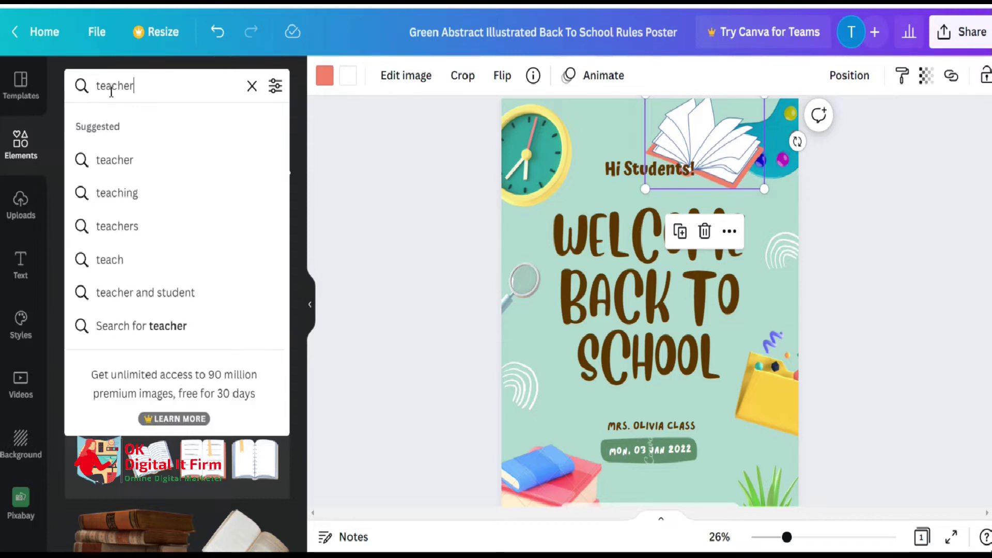
pyautogui.press('Return')
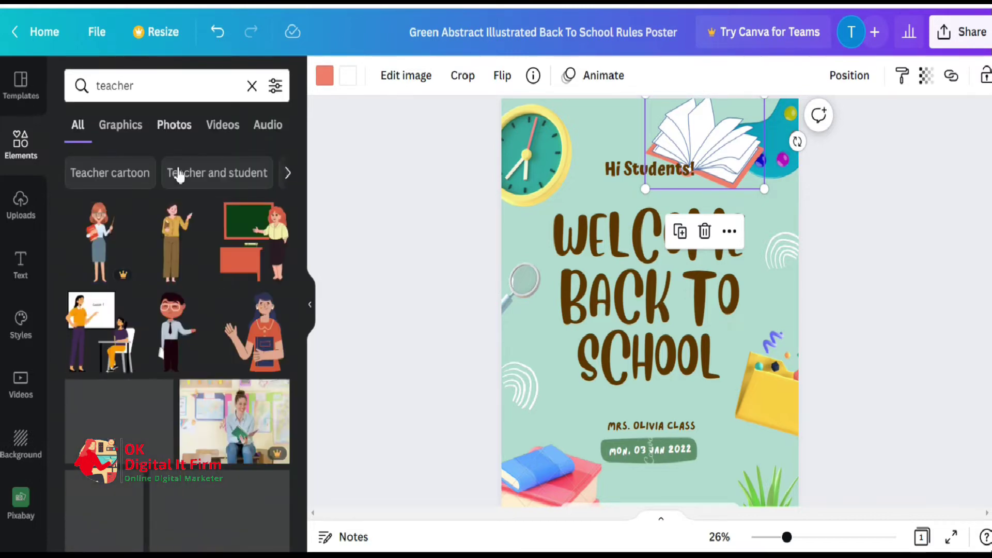
pyautogui.click(177, 249)
pyautogui.moveTo(653, 328); pyautogui.dragTo(554, 287)
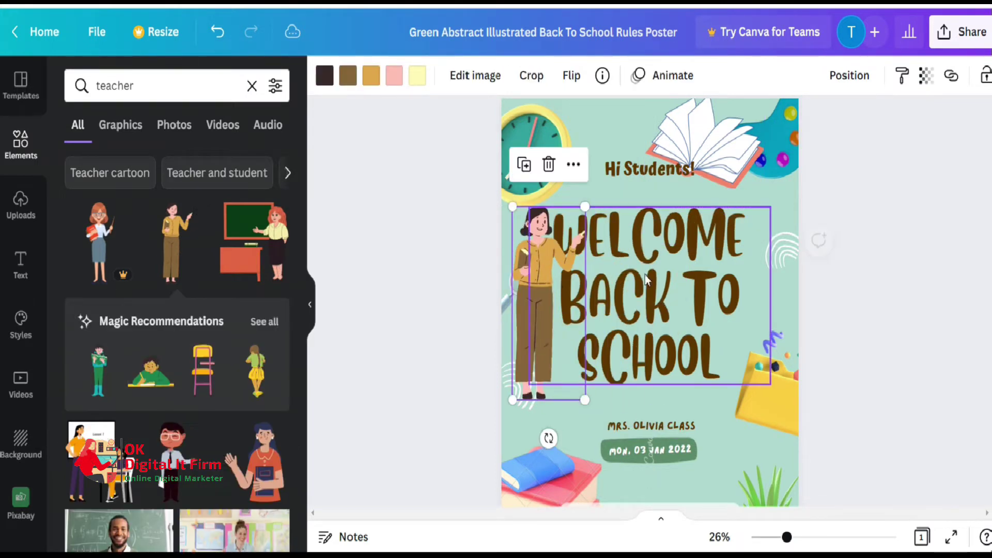
pyautogui.moveTo(657, 271); pyautogui.dragTo(685, 270)
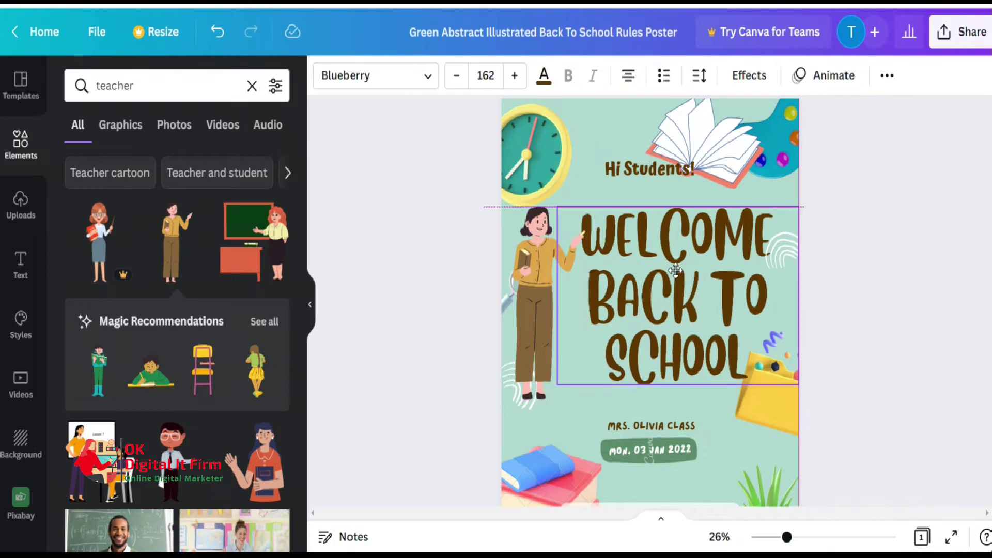
pyautogui.click(518, 264)
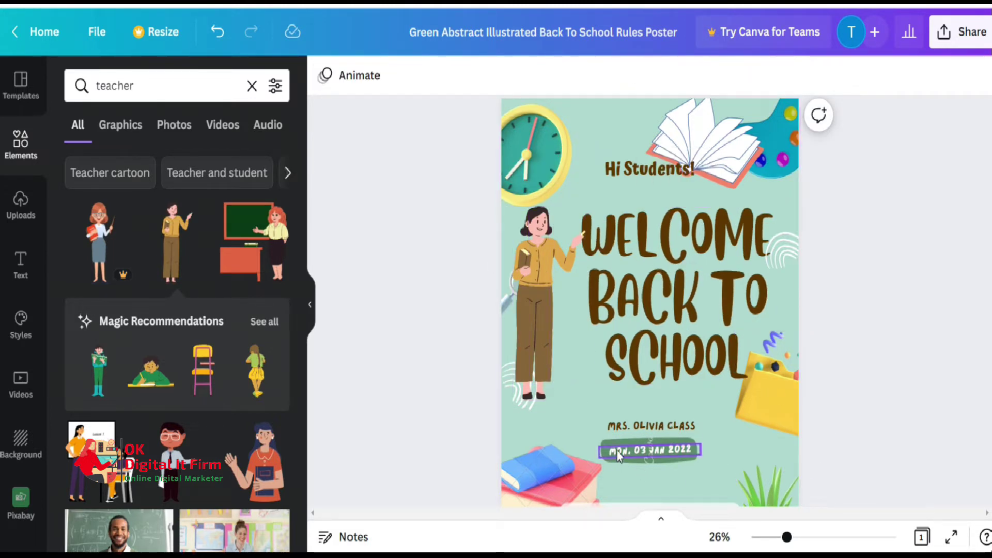
# Increase the font size of the class line above the date to 41.6 and view the available fonts
pyautogui.click(634, 426)
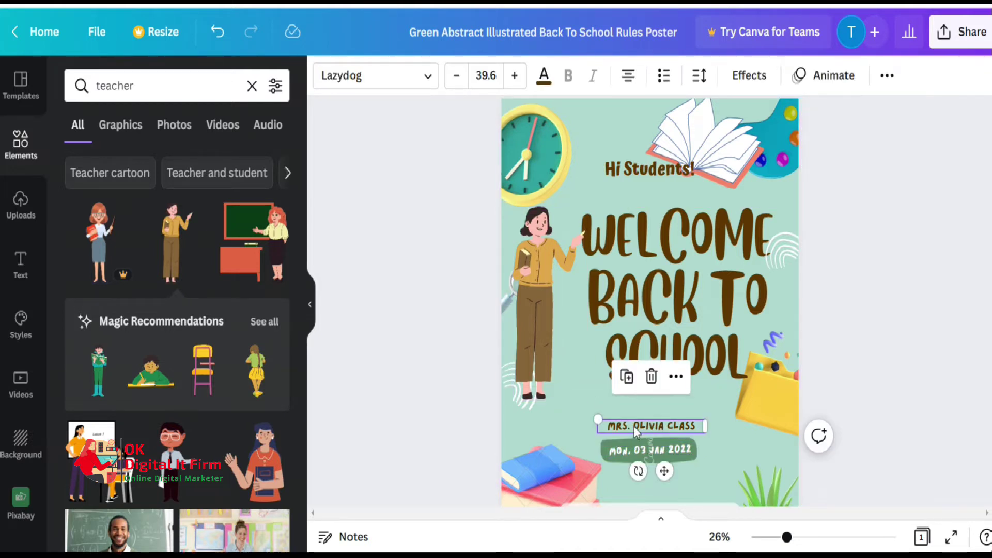
pyautogui.doubleClick(634, 427)
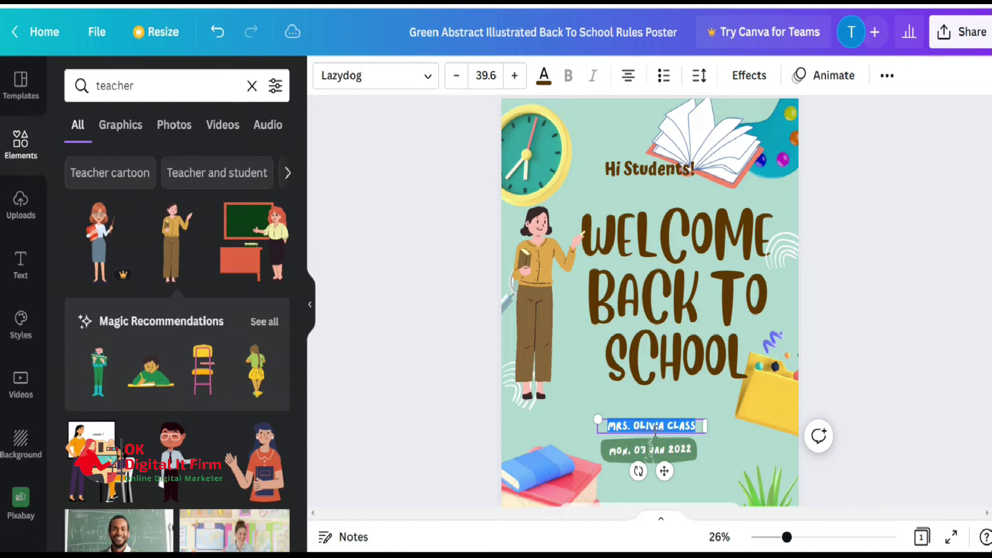
pyautogui.click(516, 76)
pyautogui.click(514, 75)
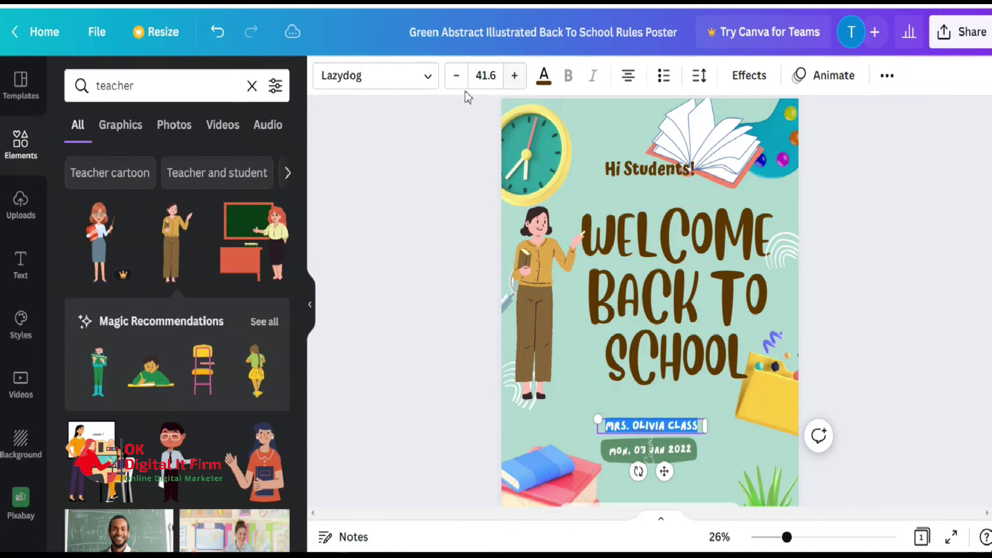
pyautogui.click(422, 87)
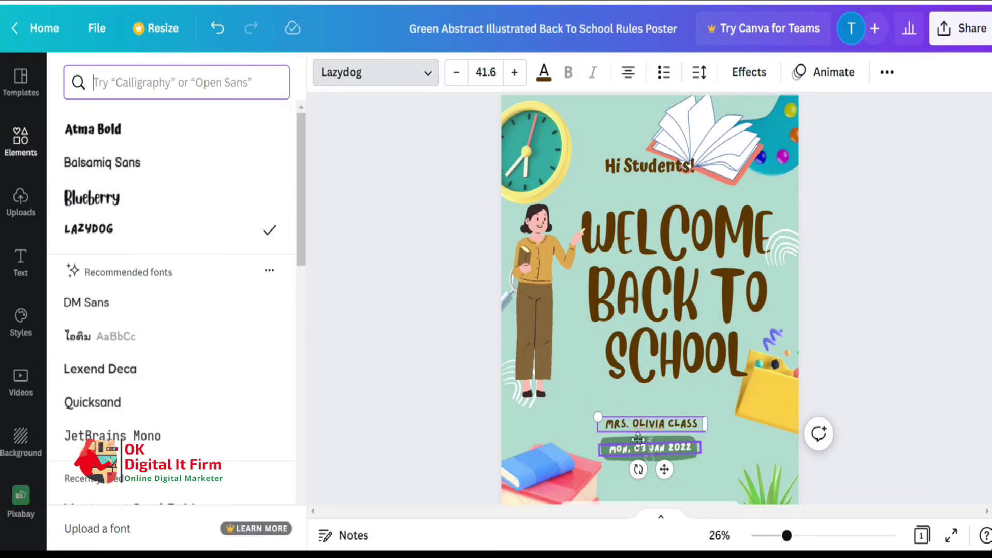
pyautogui.click(422, 344)
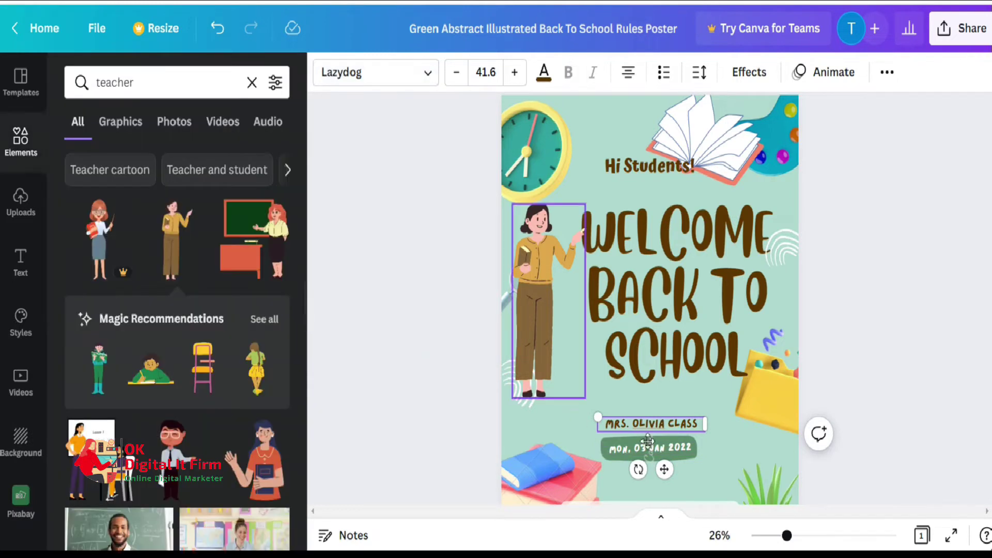
# Apply the Background text effect to the class line above the date and set the effect's color to red
pyautogui.click(686, 457)
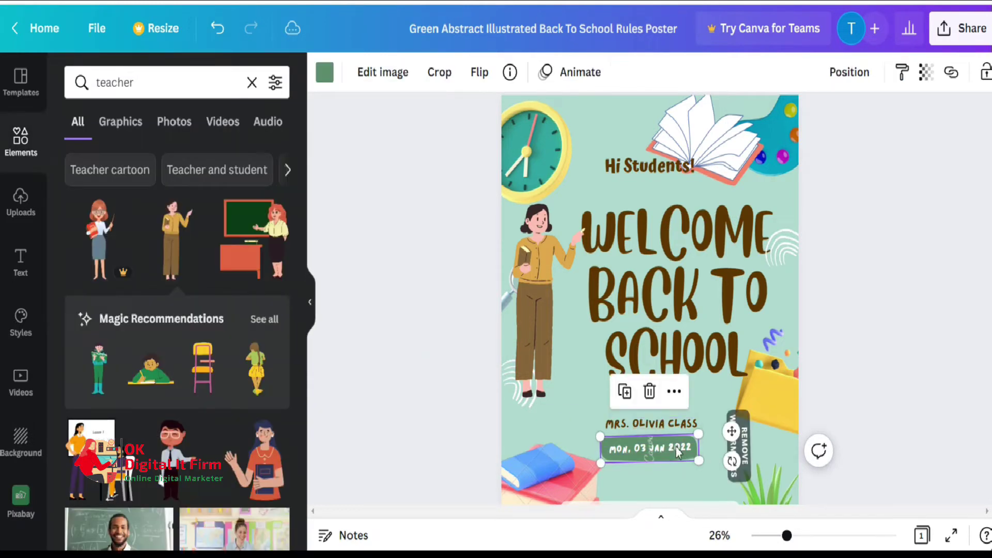
pyautogui.click(630, 426)
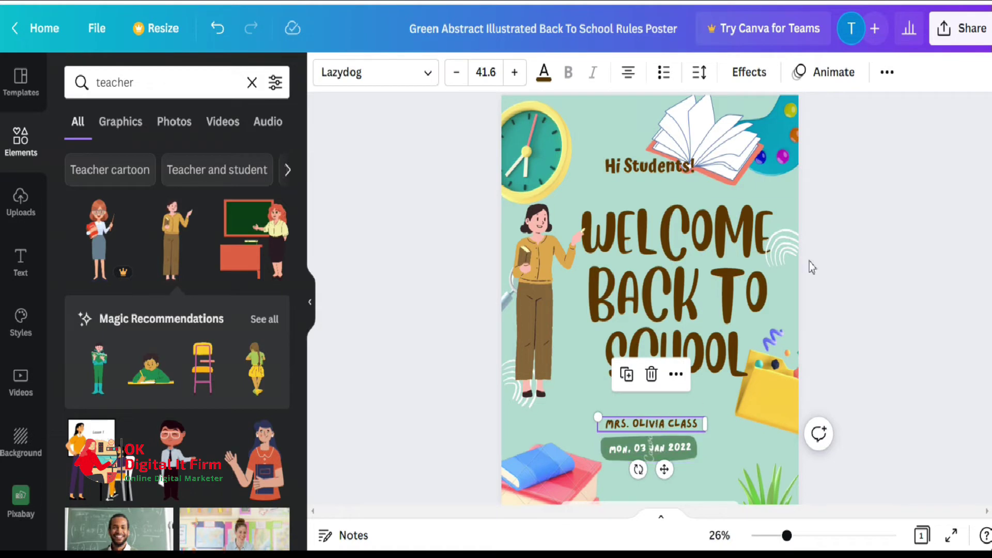
pyautogui.click(749, 72)
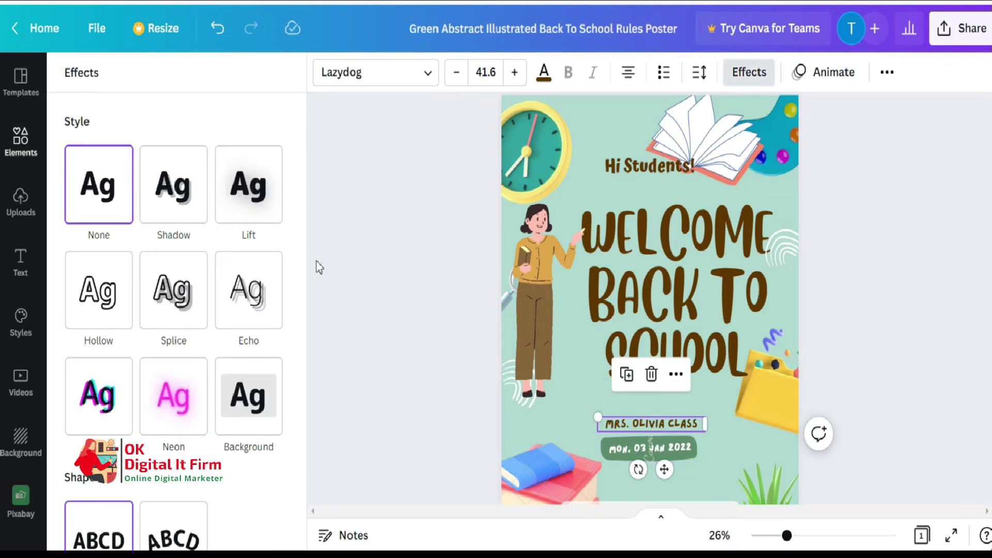
pyautogui.scroll(-2, 305, 258)
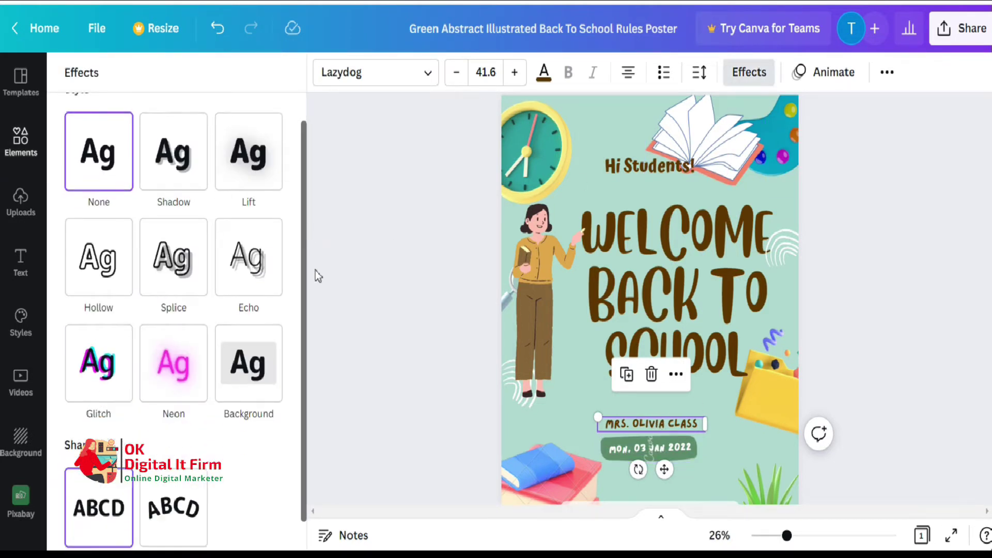
pyautogui.click(235, 337)
pyautogui.moveTo(304, 382); pyautogui.dragTo(305, 463)
pyautogui.click(266, 417)
pyautogui.click(85, 368)
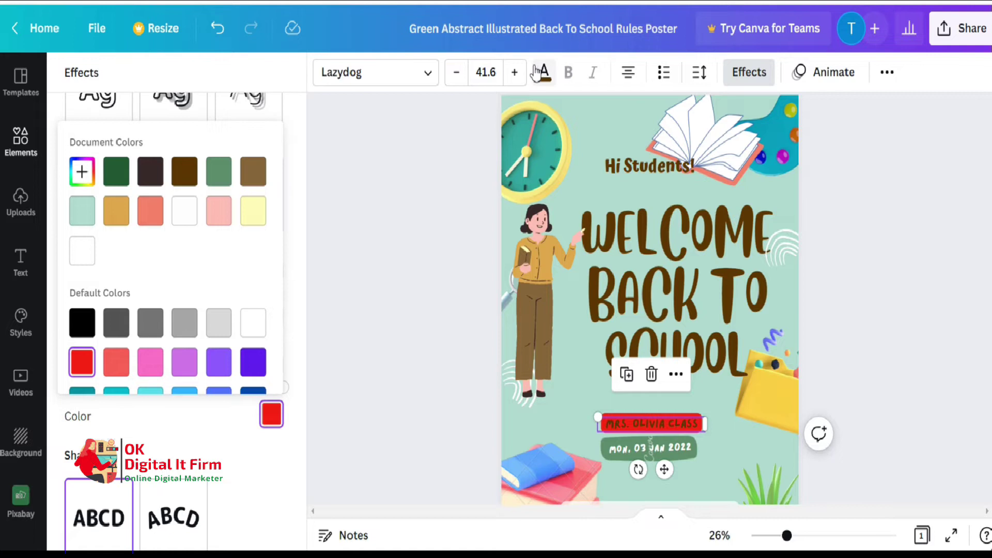
pyautogui.click(230, 329)
# Change the text color of the class line above the date to white
pyautogui.click(543, 72)
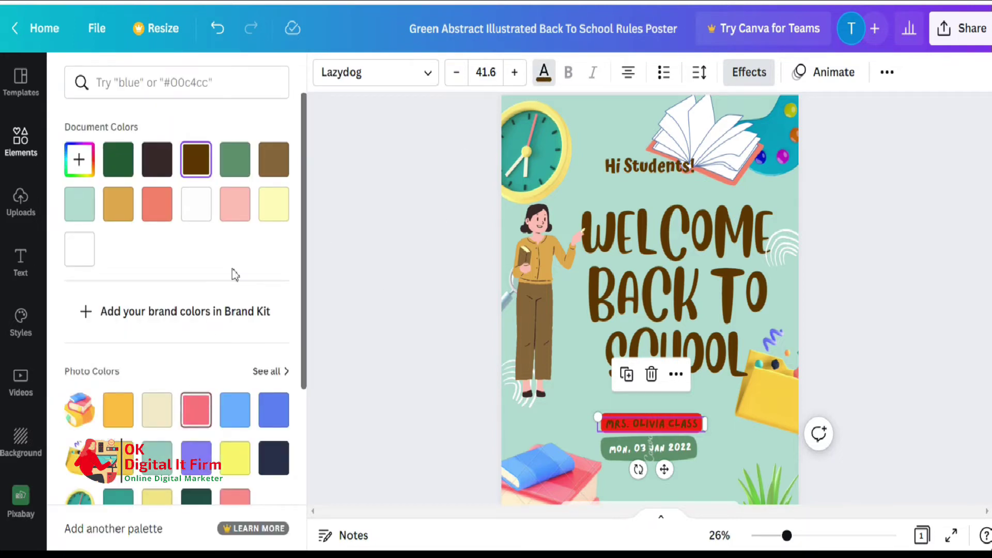
pyautogui.click(190, 211)
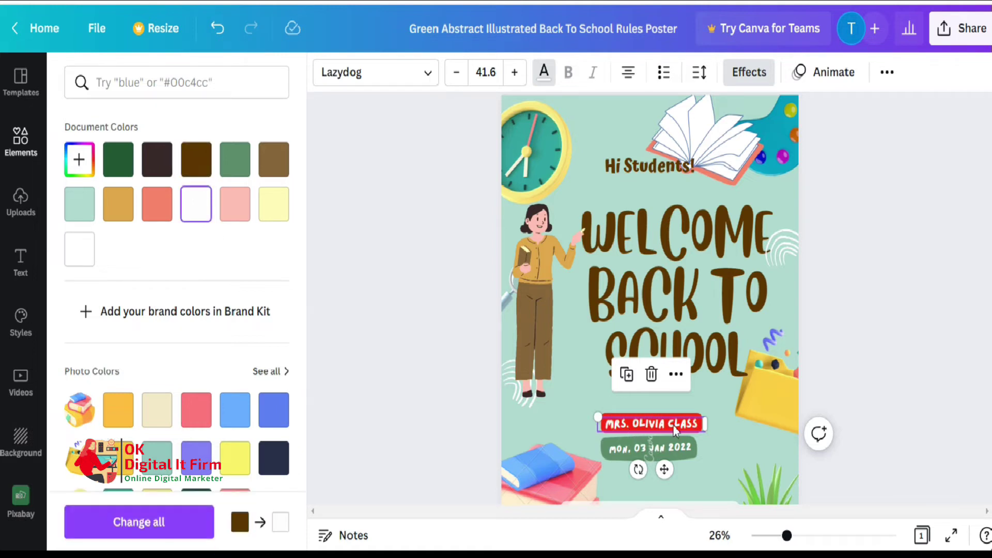
pyautogui.click(468, 373)
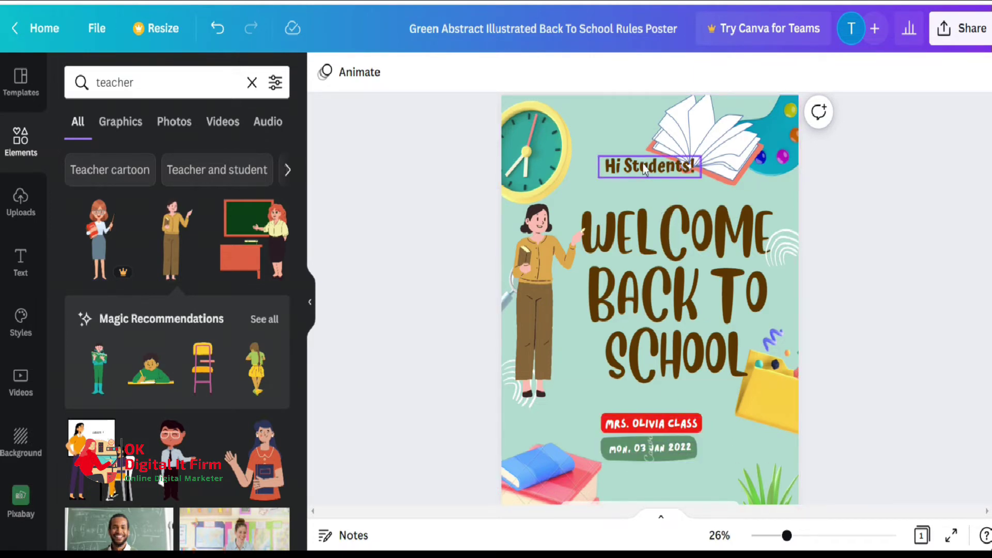
# Add a heading text box below the "Welcome Back to School" title and set its font to Blueberry
pyautogui.click(655, 312)
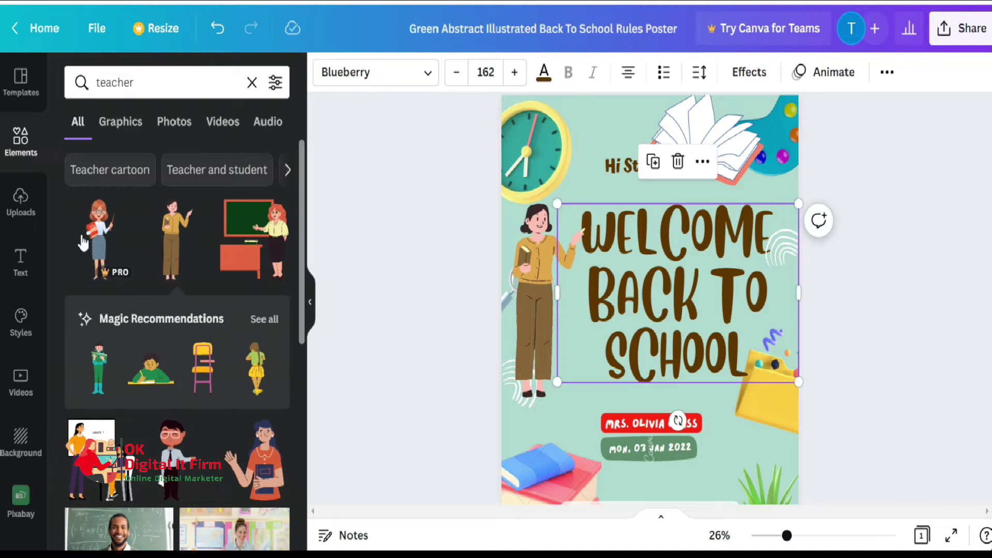
pyautogui.click(23, 266)
pyautogui.click(195, 206)
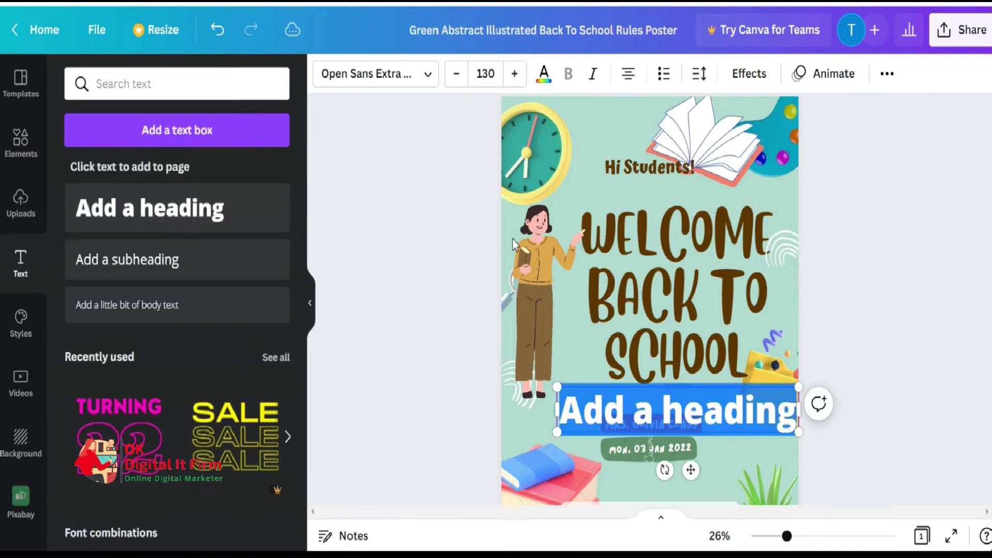
pyautogui.click(421, 73)
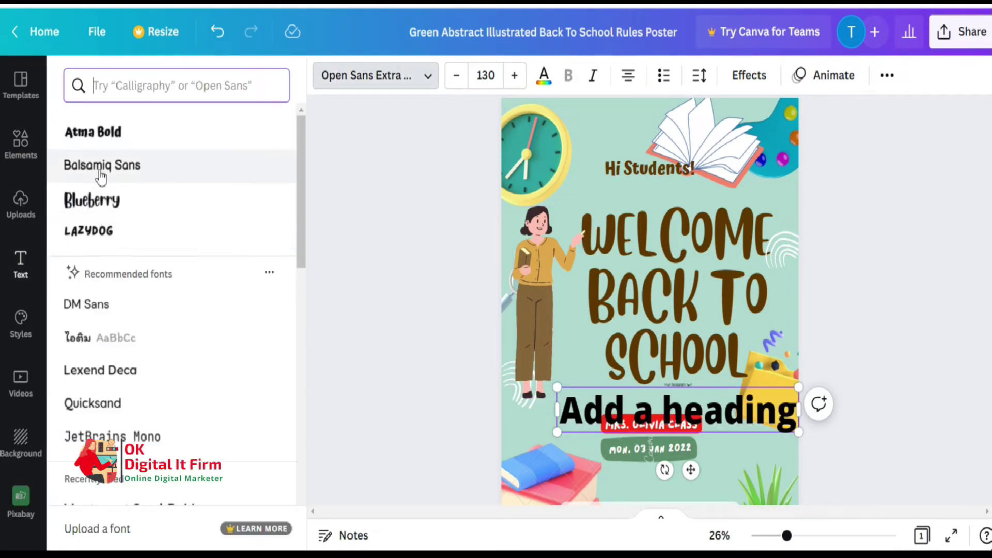
pyautogui.click(102, 214)
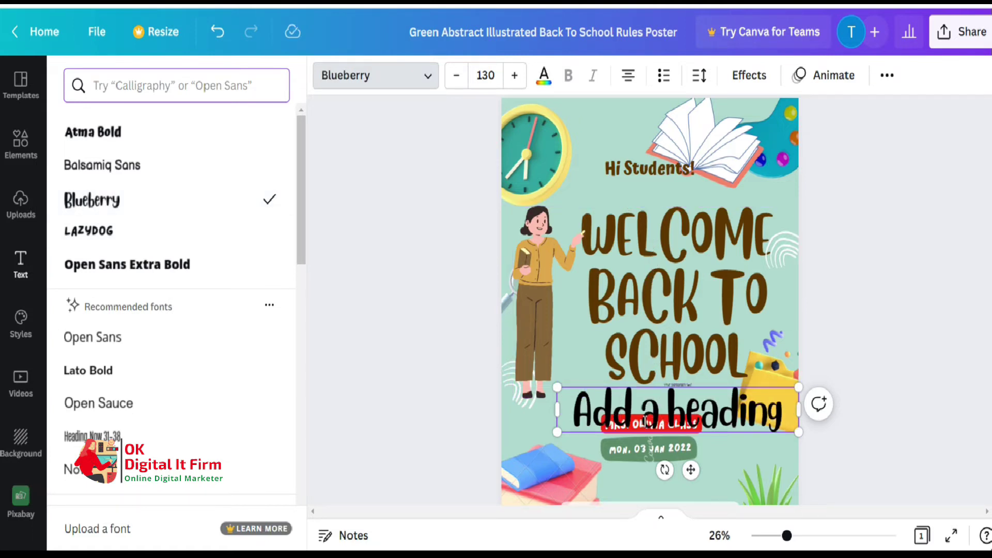
# Change the text color of the added heading to the dark brown used by the "Welcome Back to School" title
pyautogui.click(544, 75)
pyautogui.click(80, 207)
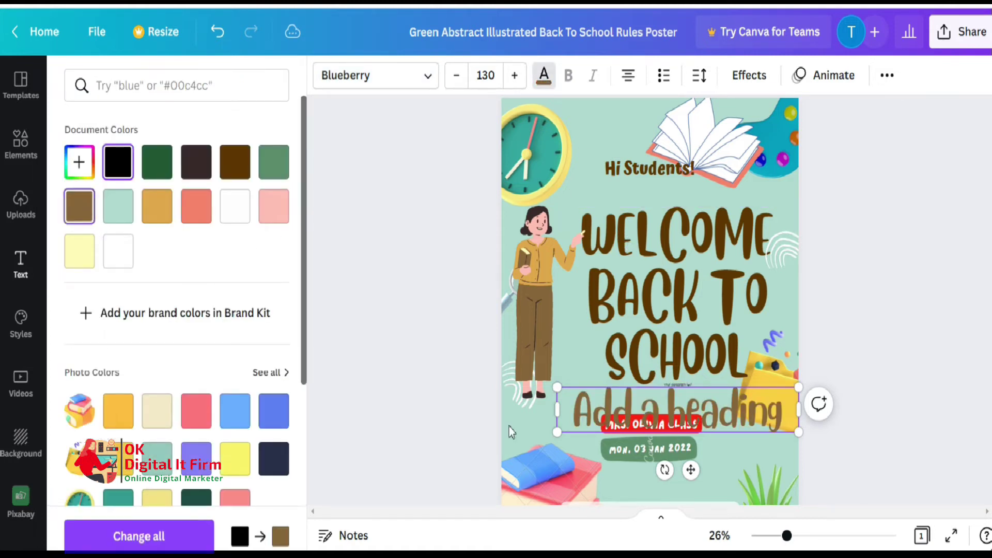
pyautogui.click(234, 162)
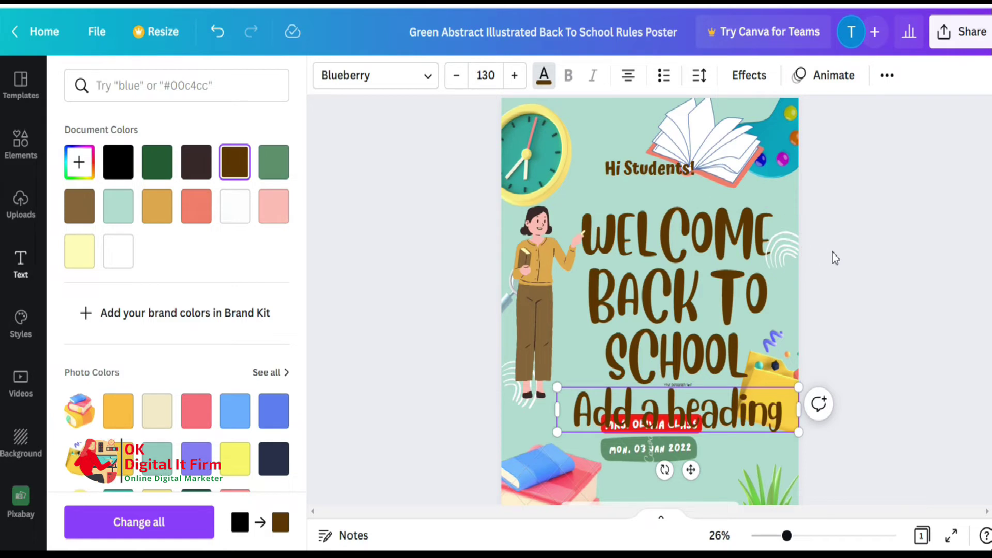
pyautogui.scroll(-3, 835, 410)
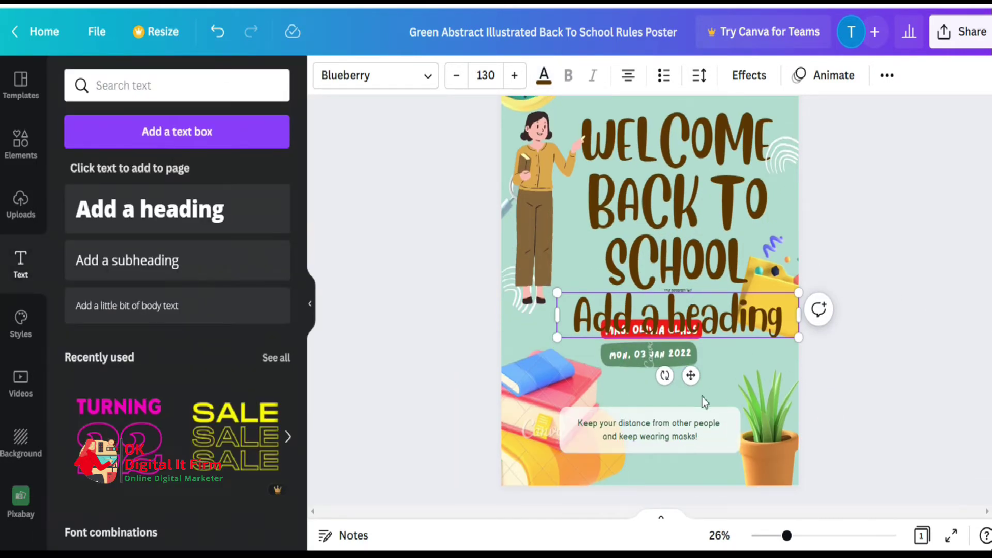
pyautogui.scroll(5, 650, 300)
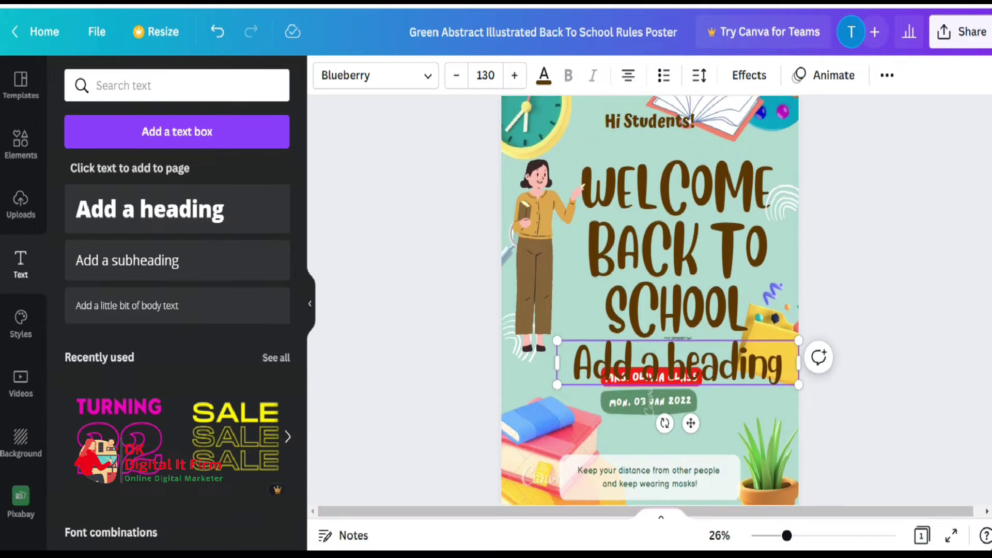
pyautogui.press('Escape')
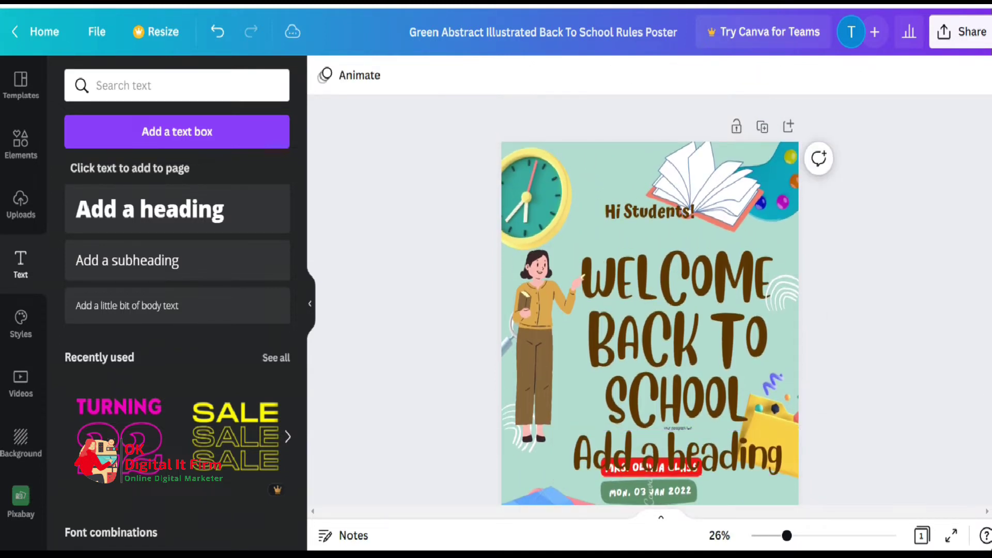
# Replace the "Welcome Back to School" title with "আপনাকে স্বাগতম" and move the added heading directly beneath it
pyautogui.scroll(-5, 655, 328)
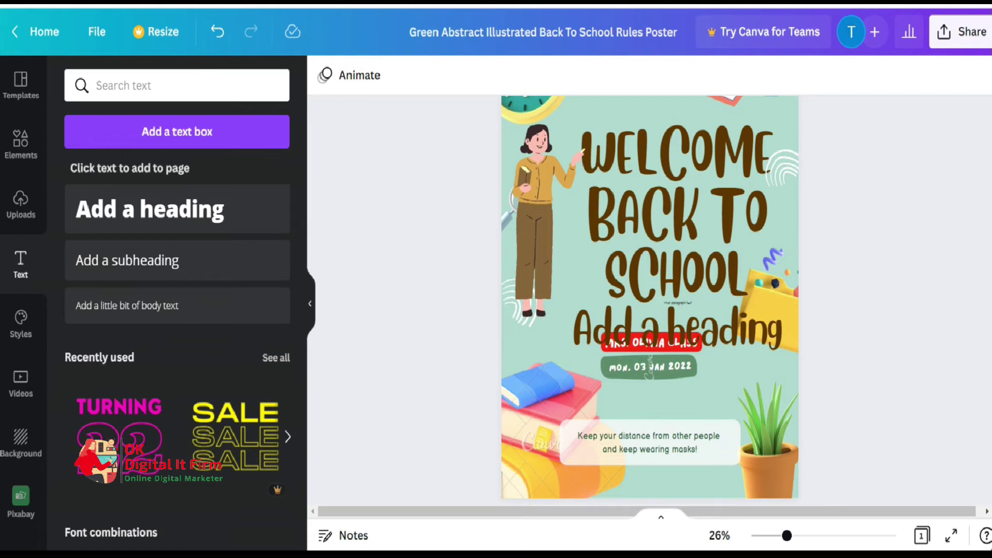
pyautogui.scroll(4, 655, 328)
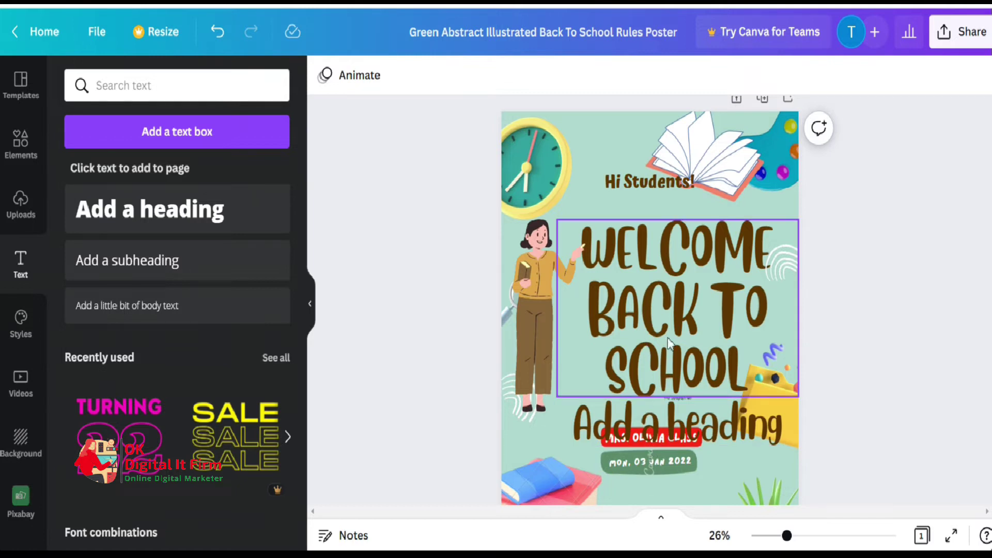
pyautogui.doubleClick(648, 305)
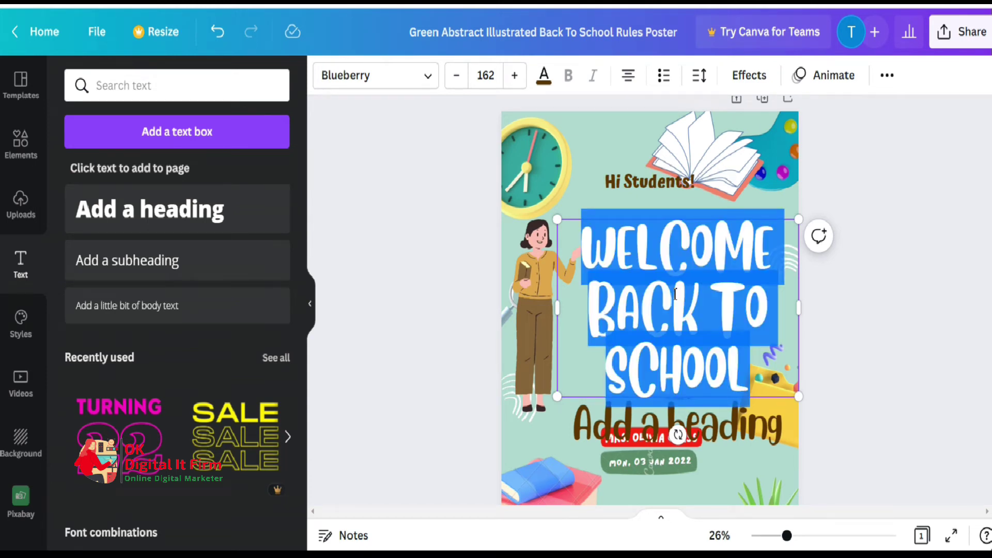
pyautogui.press('BackSpace')
pyautogui.write('আপ')
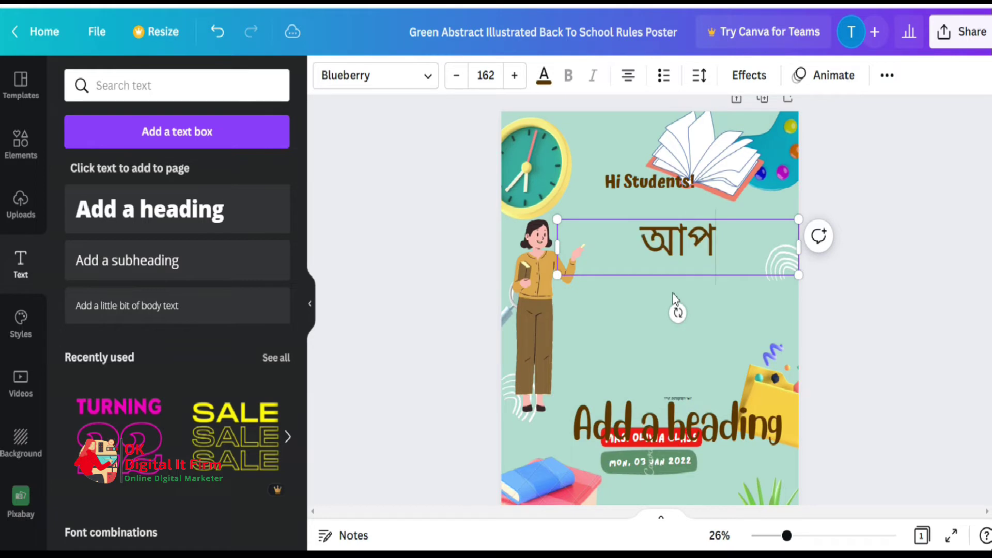
pyautogui.write('নাকে স্বাগতম')
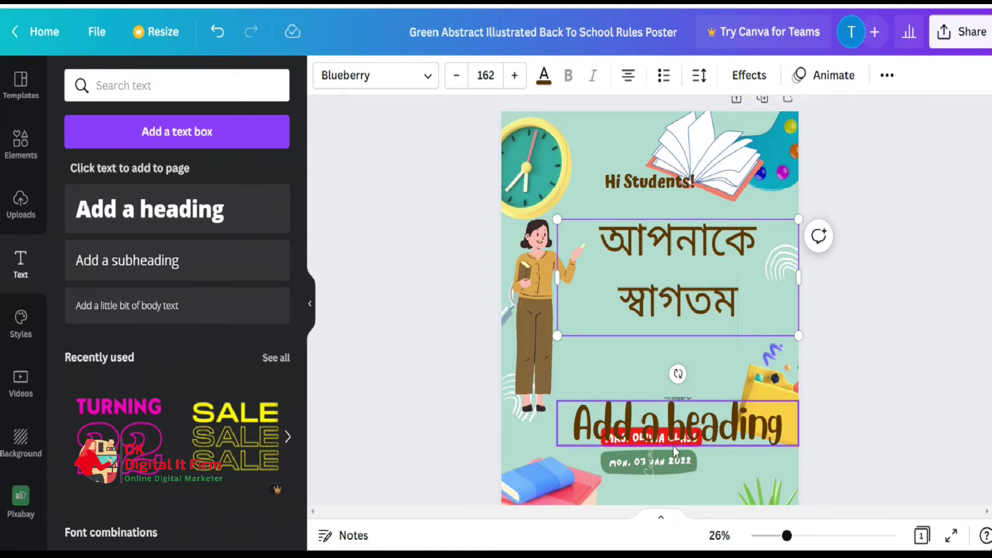
pyautogui.moveTo(677, 426); pyautogui.dragTo(682, 355)
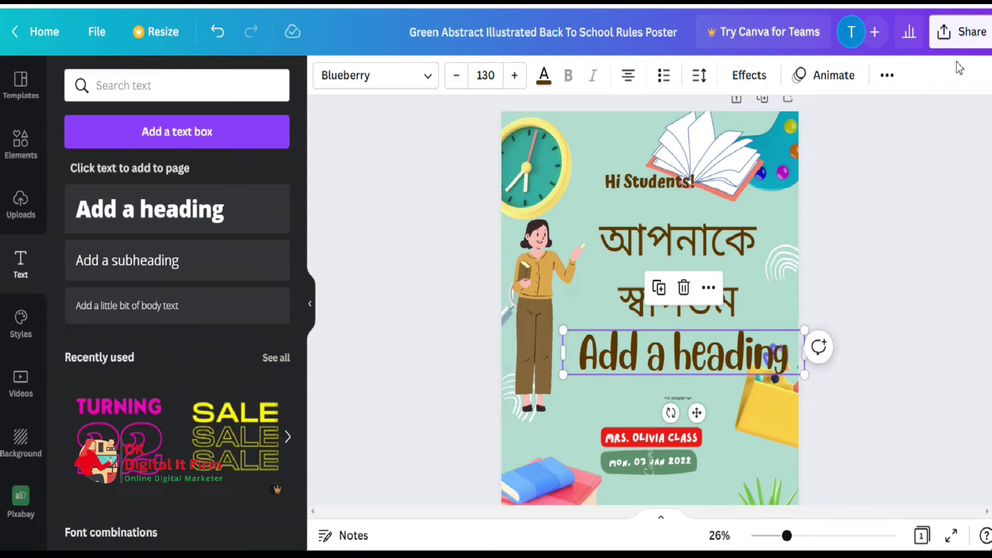
# Open the poster's download options and view the available file types
pyautogui.click(962, 32)
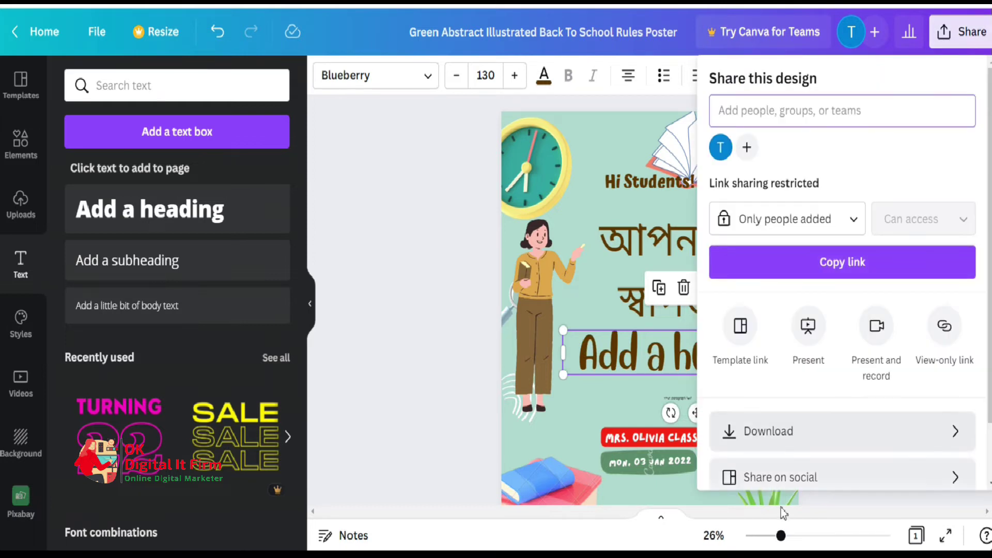
pyautogui.click(786, 435)
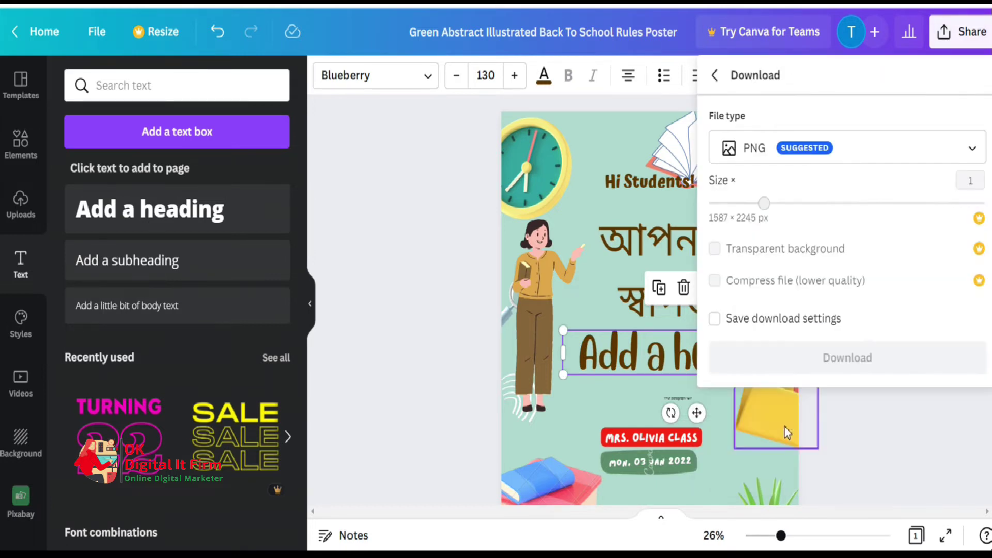
pyautogui.click(795, 154)
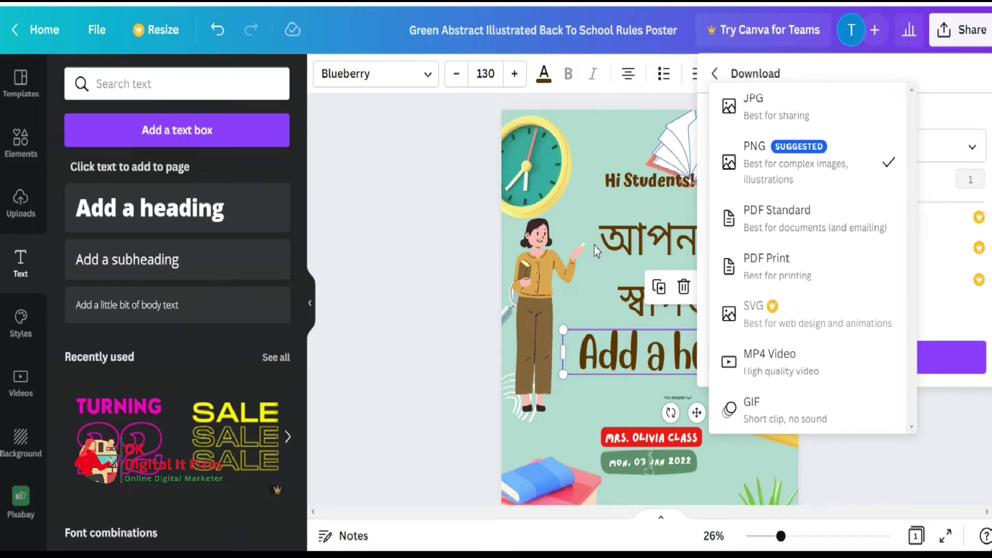
pyautogui.click(439, 212)
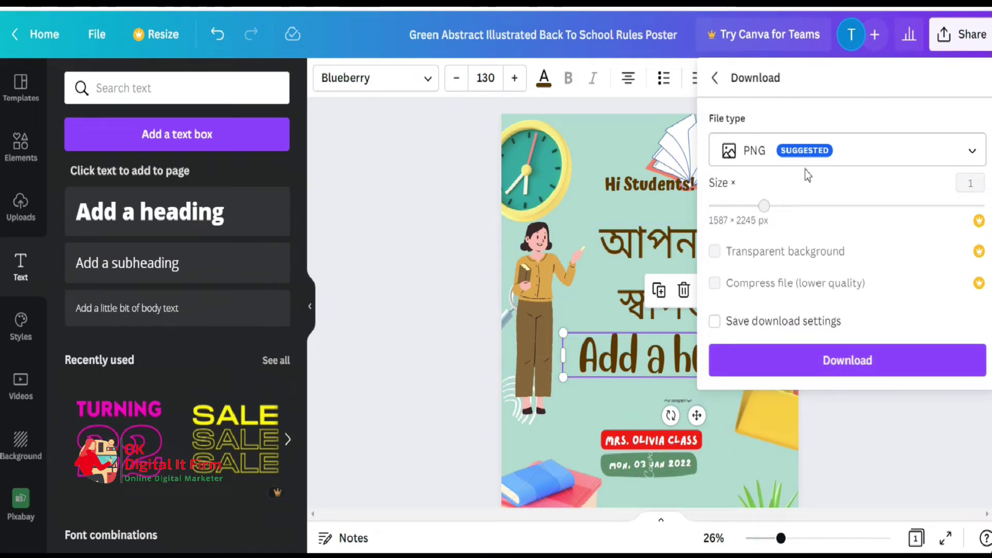
pyautogui.click(437, 279)
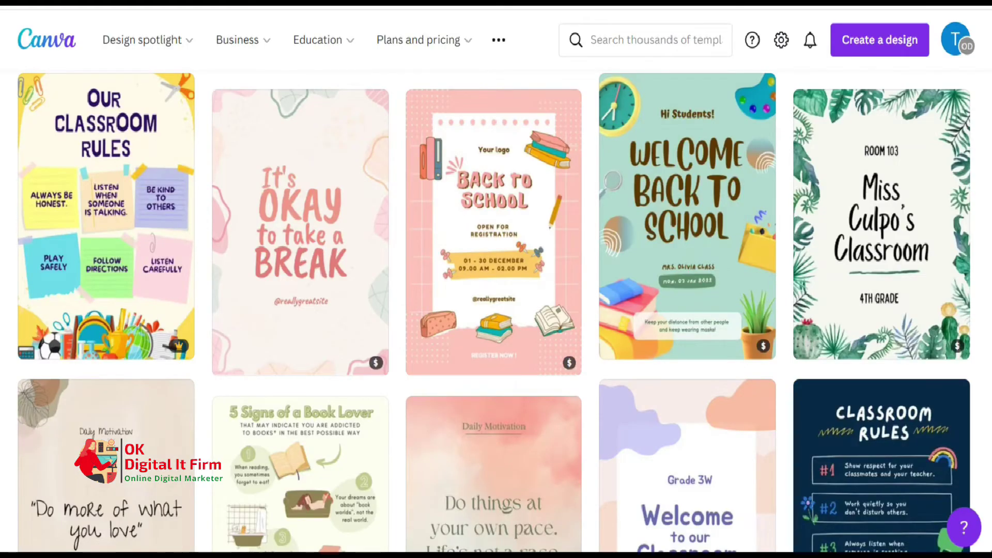
# Browse the sticker templates and open the "Purple and Pink Good Job Motivational Sticker" design
pyautogui.moveTo(143, 38)
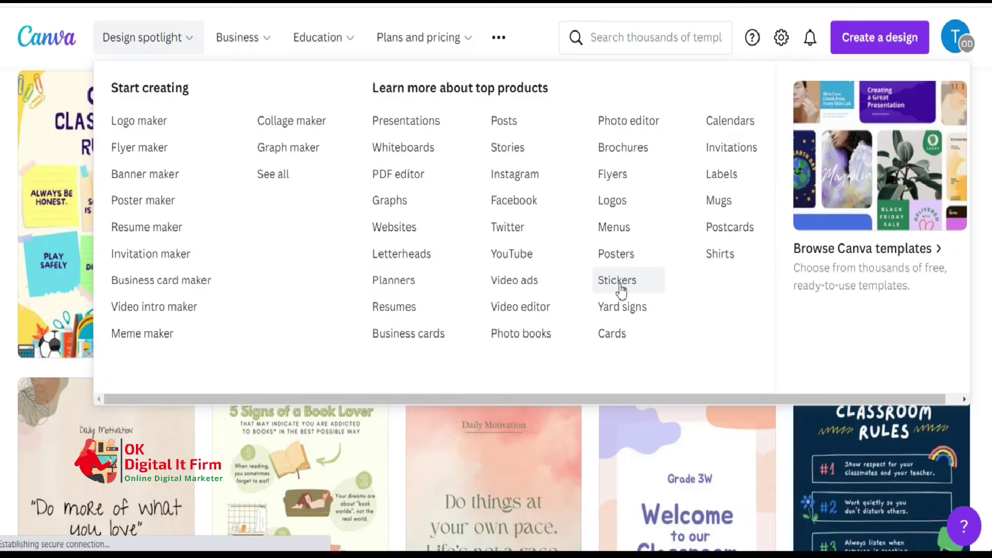
pyautogui.scroll(-5, 620, 290)
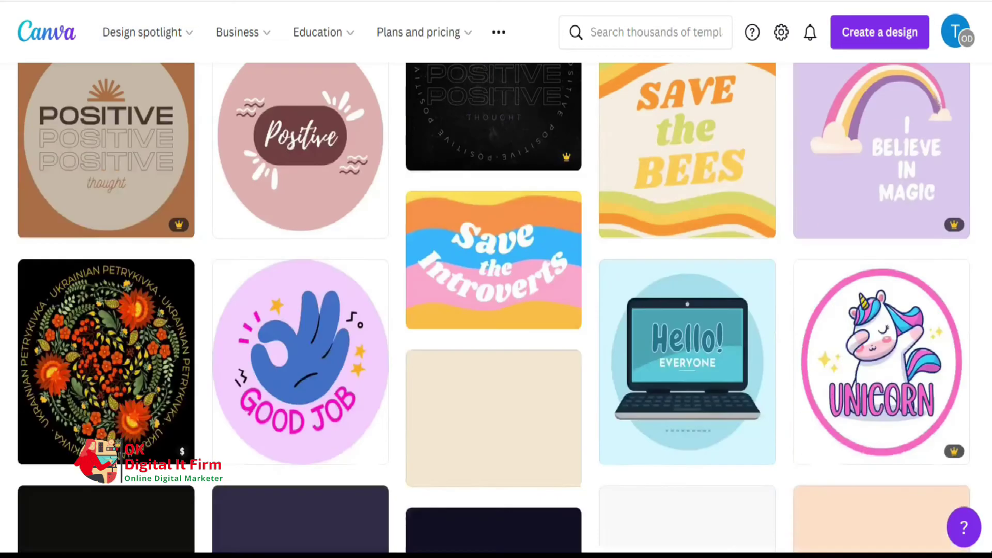
pyautogui.scroll(2, 620, 289)
pyautogui.scroll(6, 620, 289)
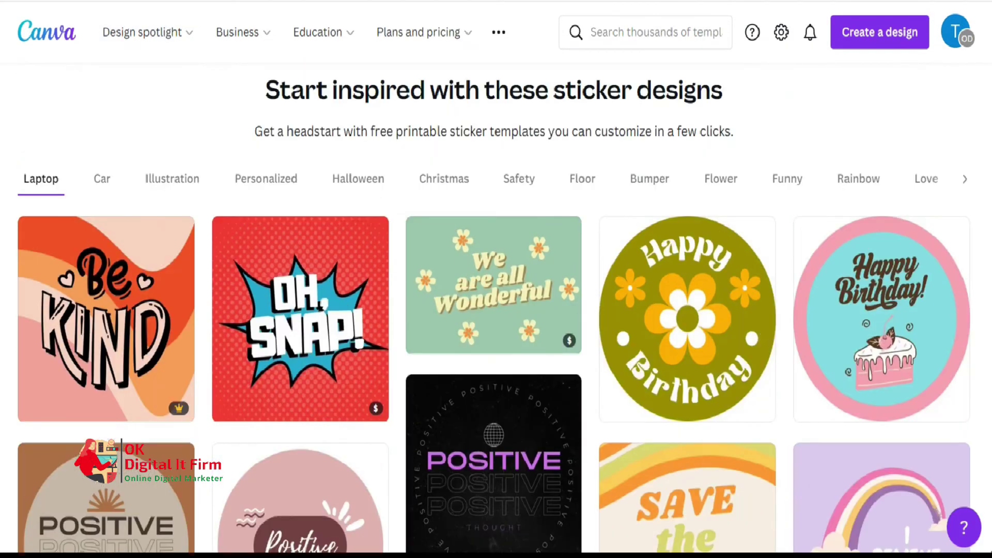
pyautogui.scroll(-10, 620, 289)
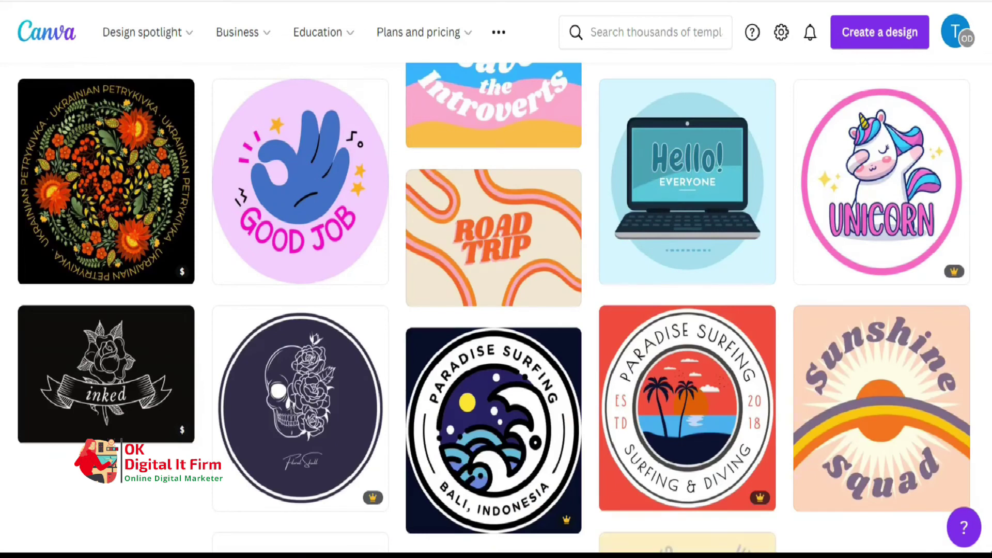
pyautogui.scroll(5, 309, 472)
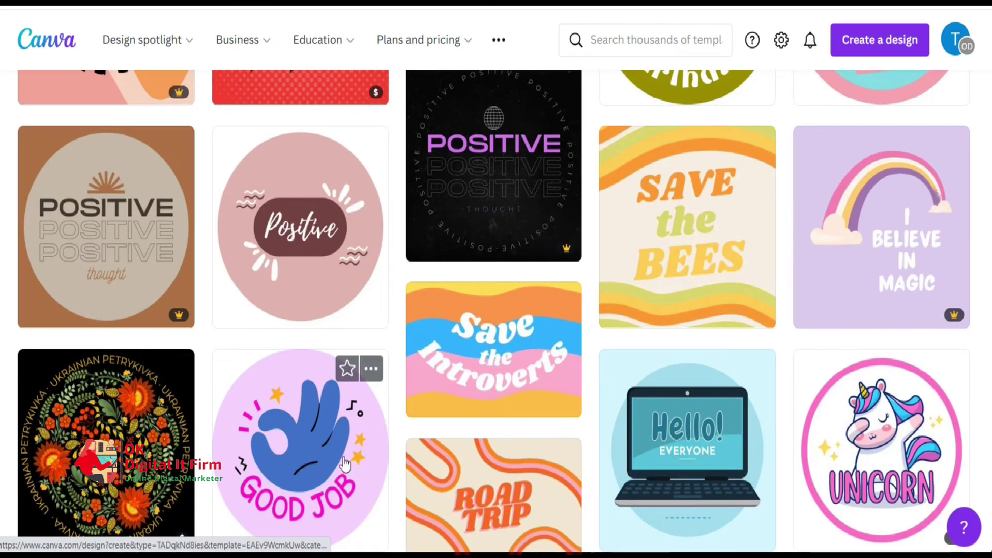
pyautogui.click(327, 452)
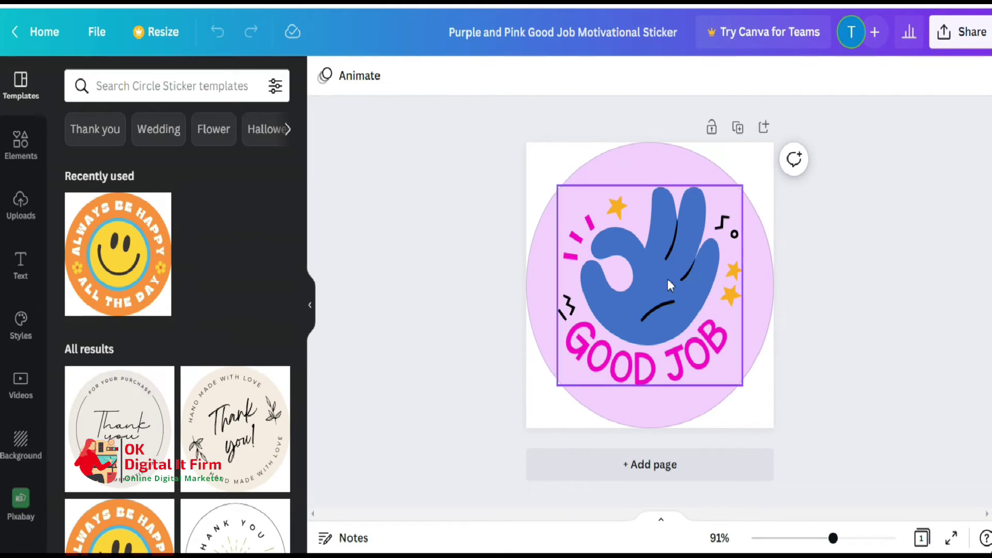
# Select the Good Job hand graphic on the sticker and view the uploaded images
pyautogui.click(730, 187)
pyautogui.click(855, 290)
pyautogui.click(681, 279)
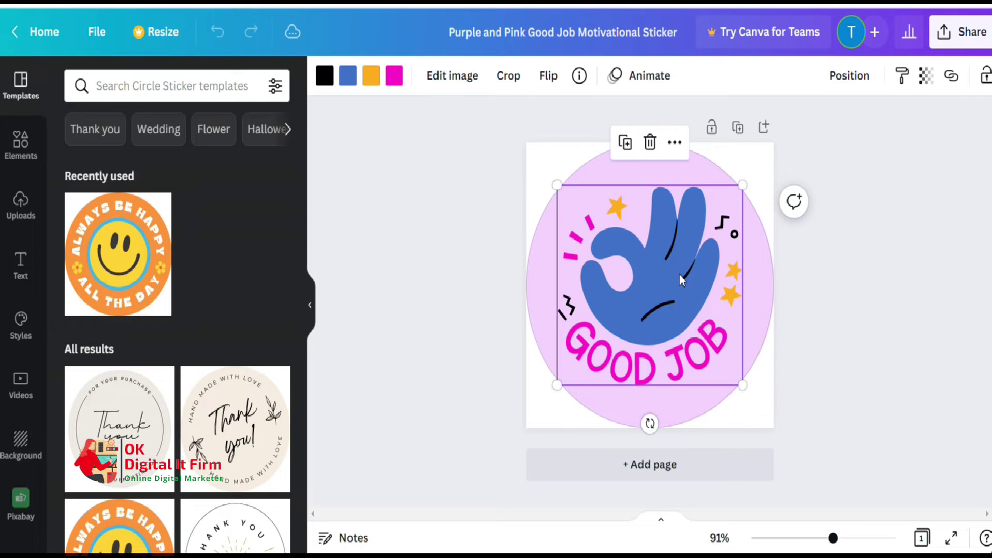
pyautogui.click(21, 206)
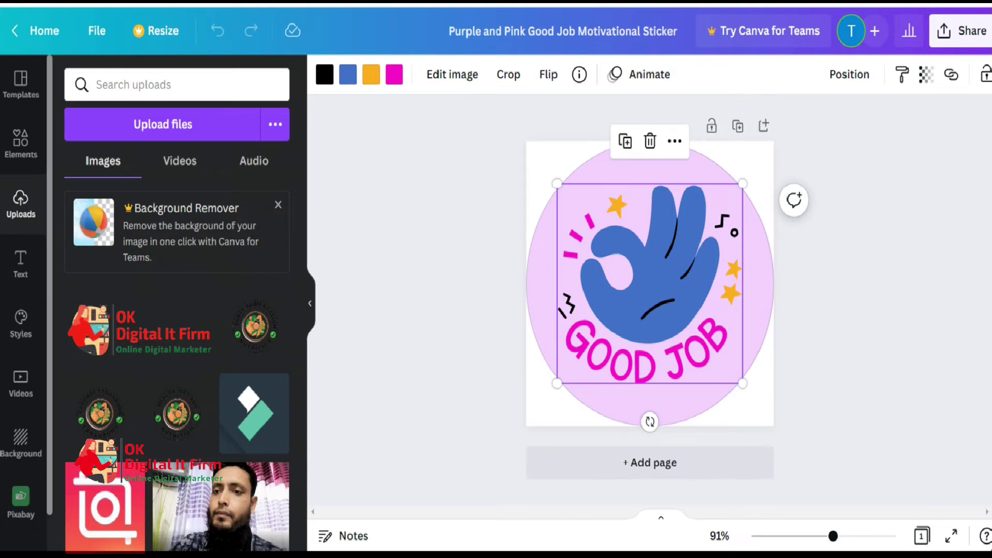
# Search the elements for "flower" and place the pink five-petal flower in the middle of the sticker
pyautogui.click(19, 152)
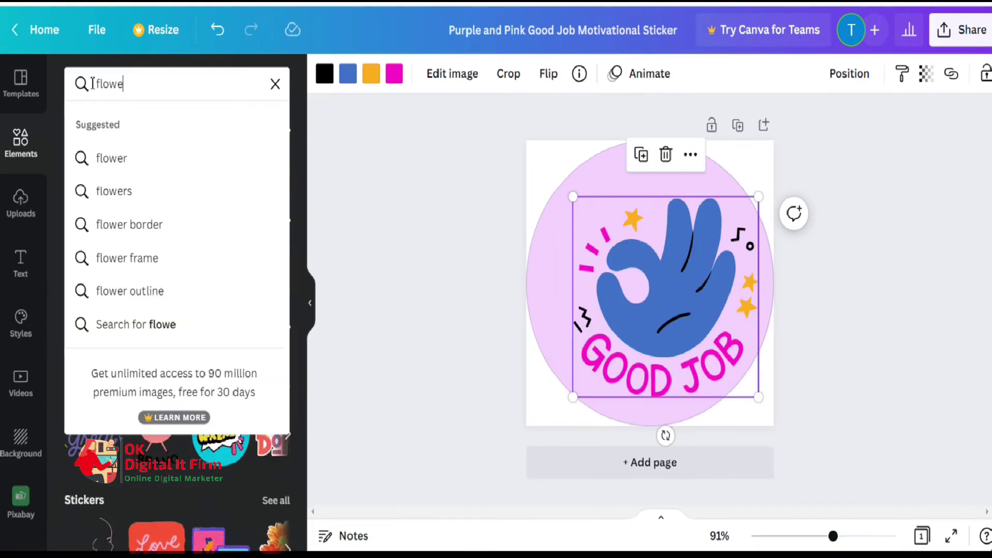
pyautogui.write('r')
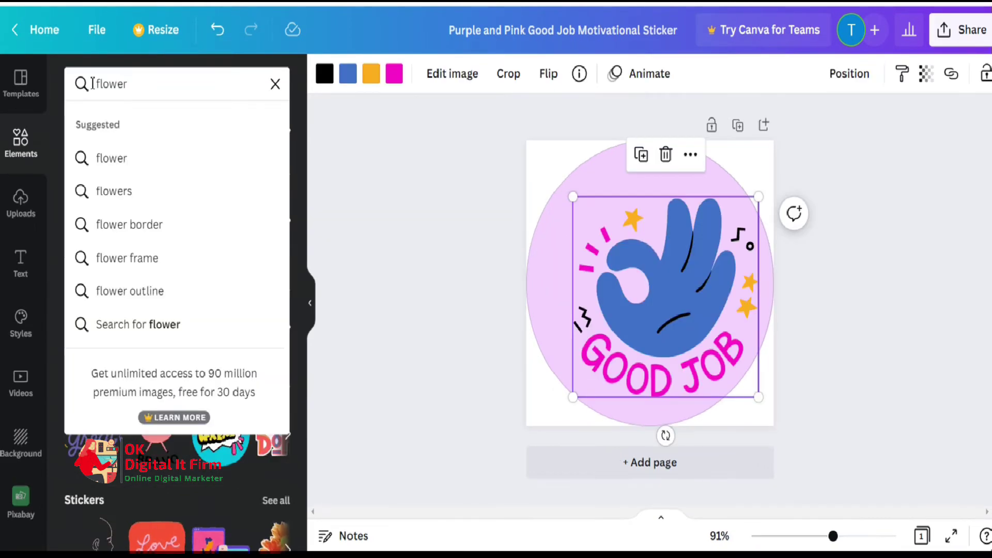
pyautogui.press('Return')
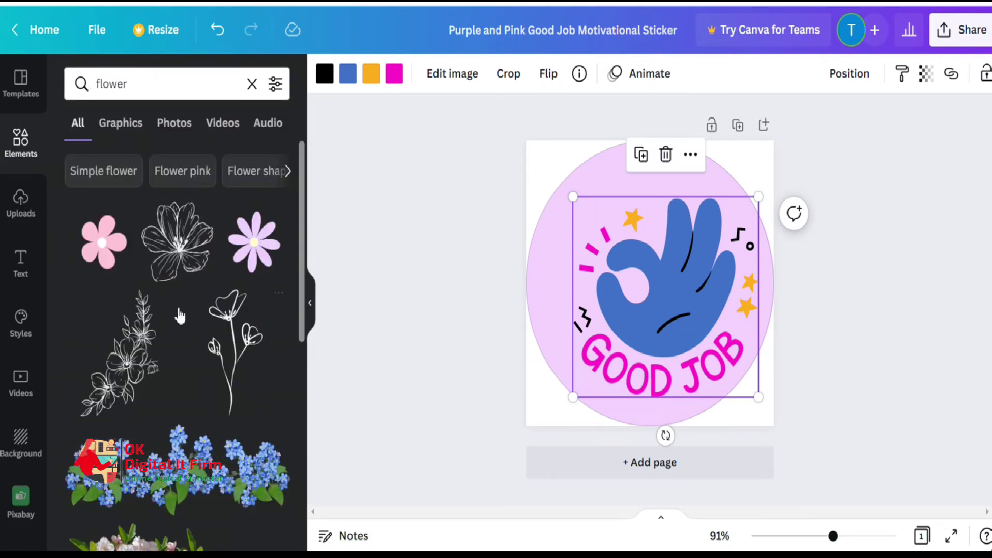
pyautogui.moveTo(102, 243); pyautogui.dragTo(644, 274)
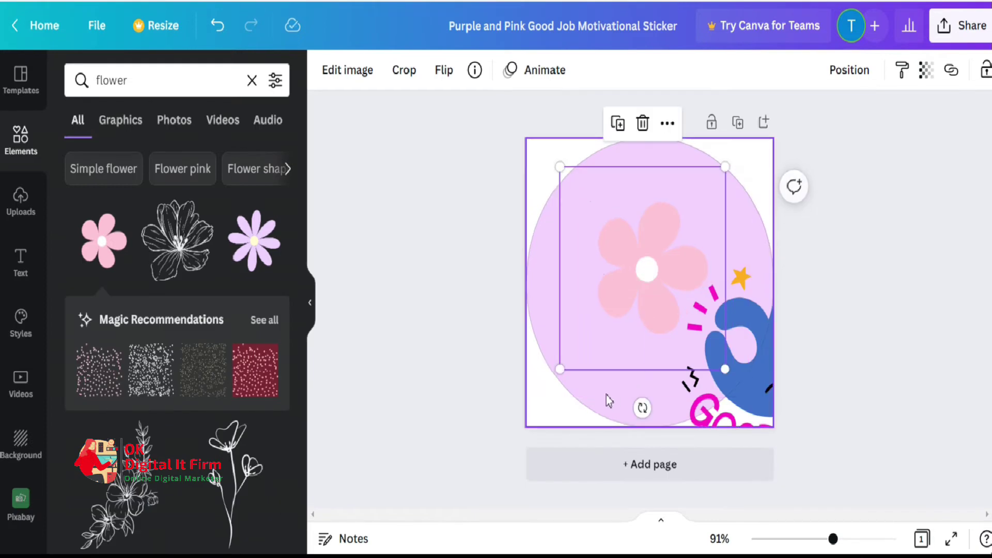
# Add the "HUGE SALE" font combination to the sticker and change its text color to magenta
pyautogui.click(18, 266)
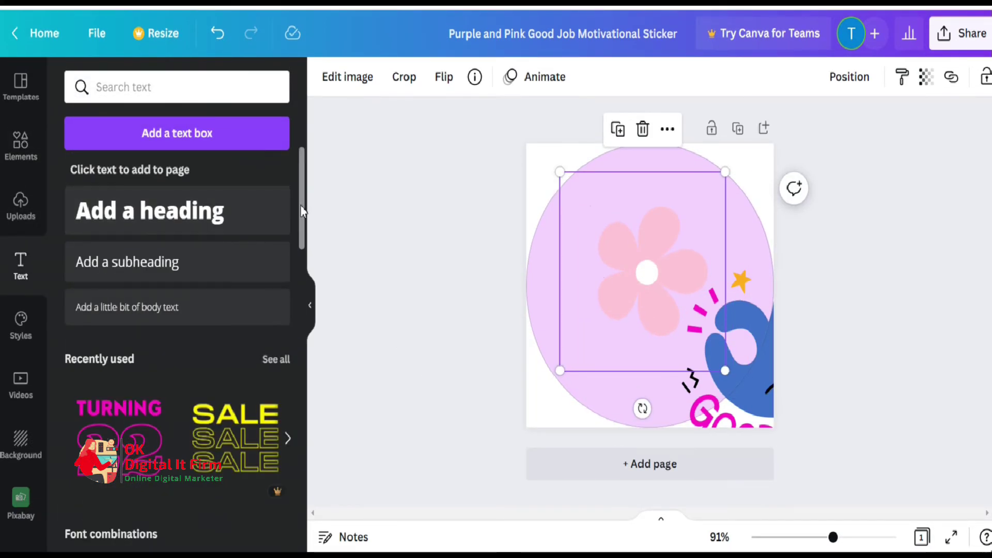
pyautogui.scroll(-10, 302, 212)
pyautogui.click(119, 221)
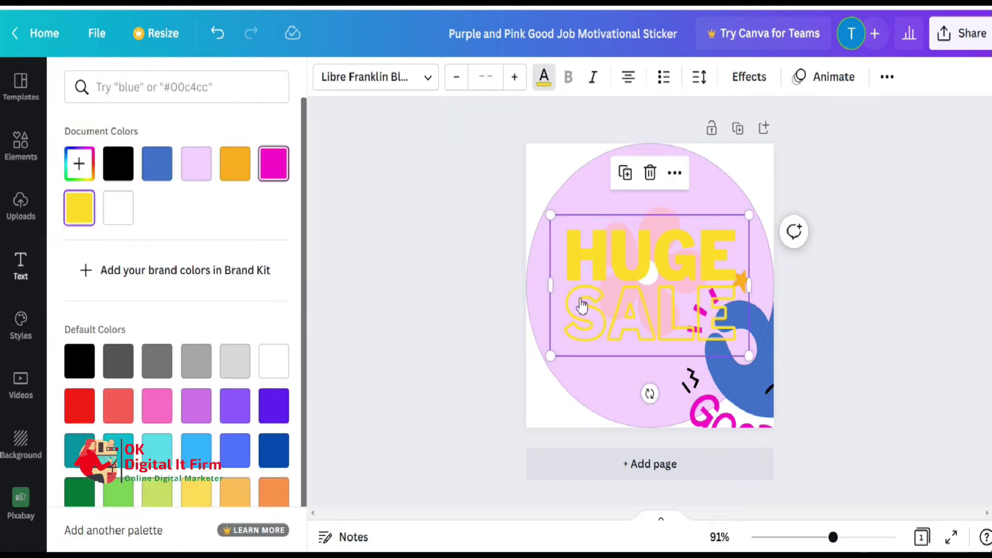
pyautogui.click(274, 163)
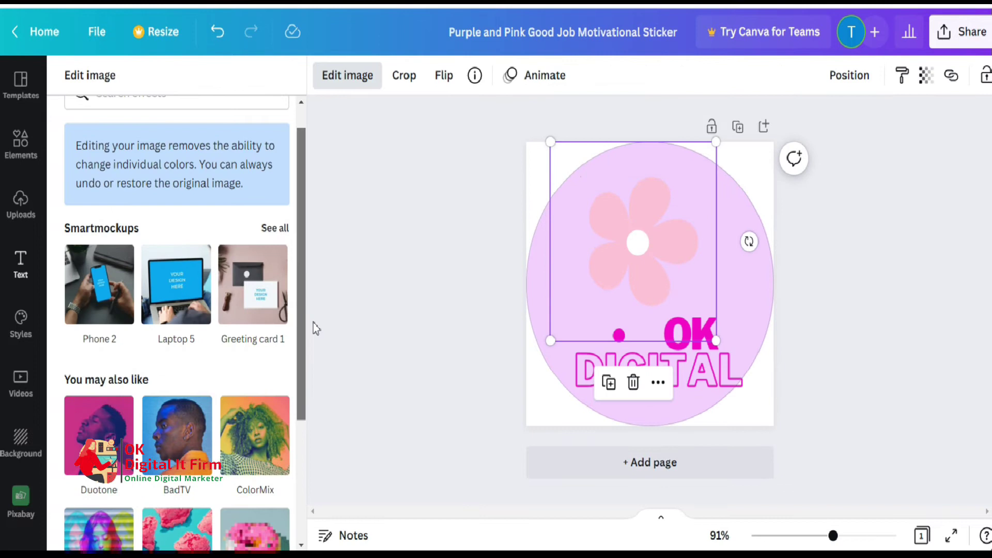
# Browse all Smartmockups and apply a white hoodie mockup to the pink flower image
pyautogui.click(277, 228)
pyautogui.scroll(-10, 294, 259)
pyautogui.click(266, 219)
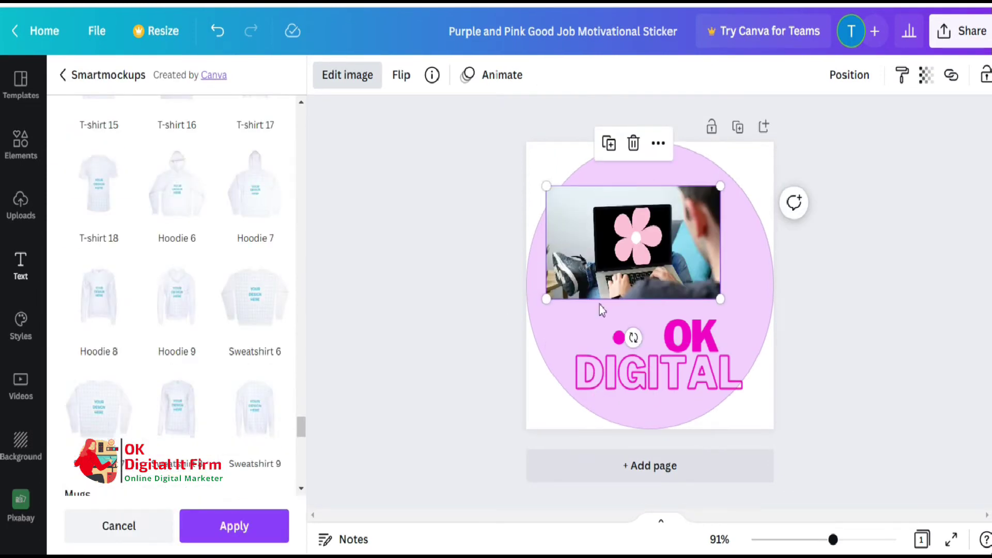
pyautogui.click(658, 266)
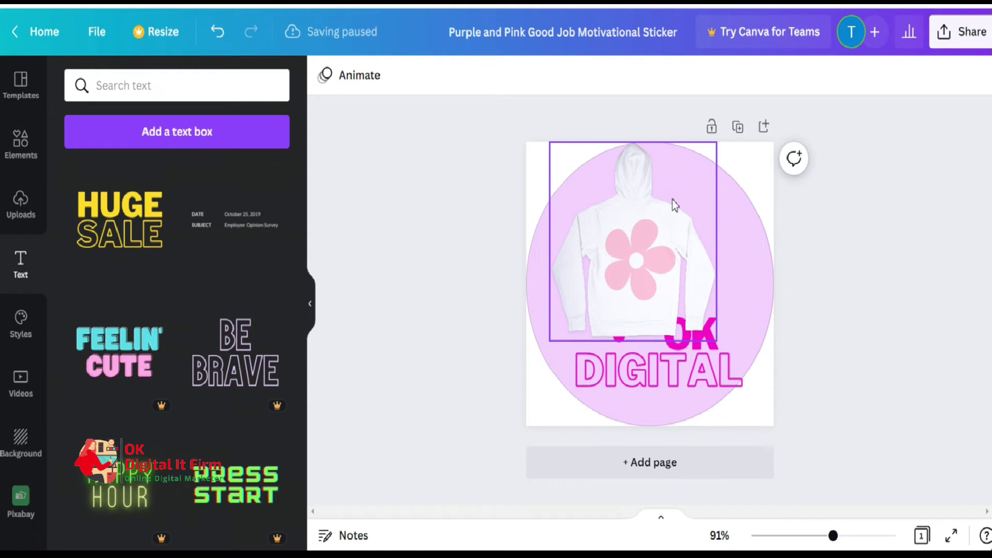
pyautogui.moveTo(649, 222); pyautogui.dragTo(669, 199)
pyautogui.click(834, 324)
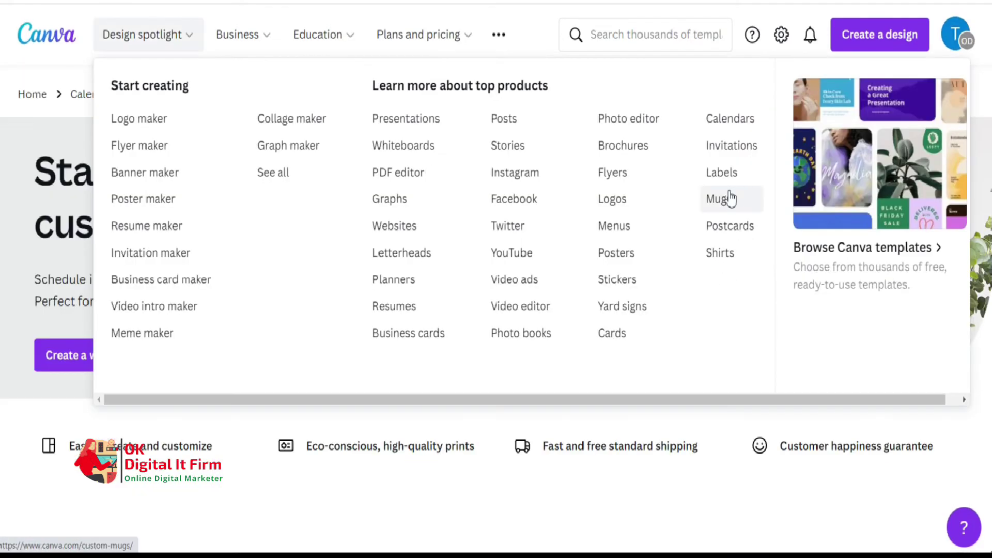
# Browse the mug templates and open the "¡Feliz día del padre!" design with the round father-and-daughter photo
pyautogui.click(640, 256)
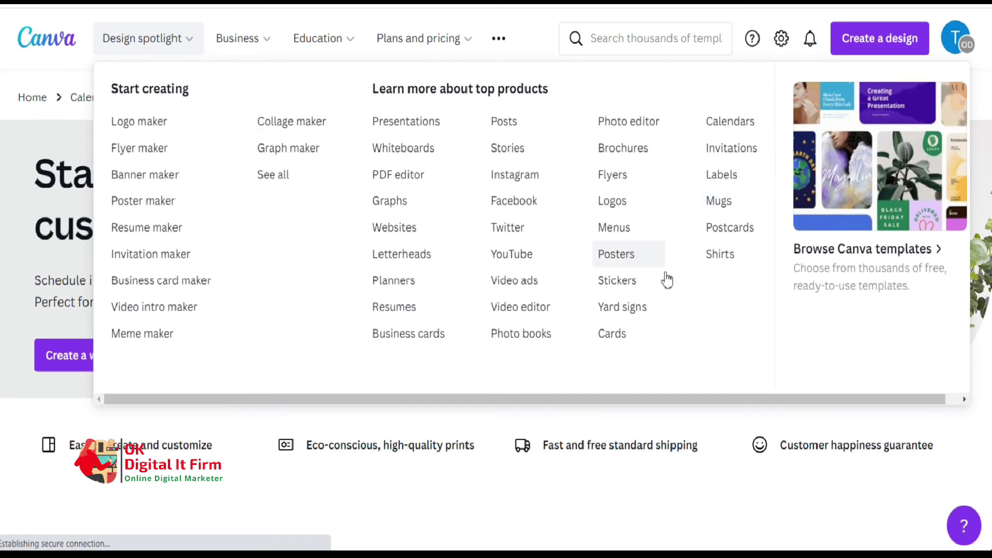
pyautogui.scroll(-12, 493, 310)
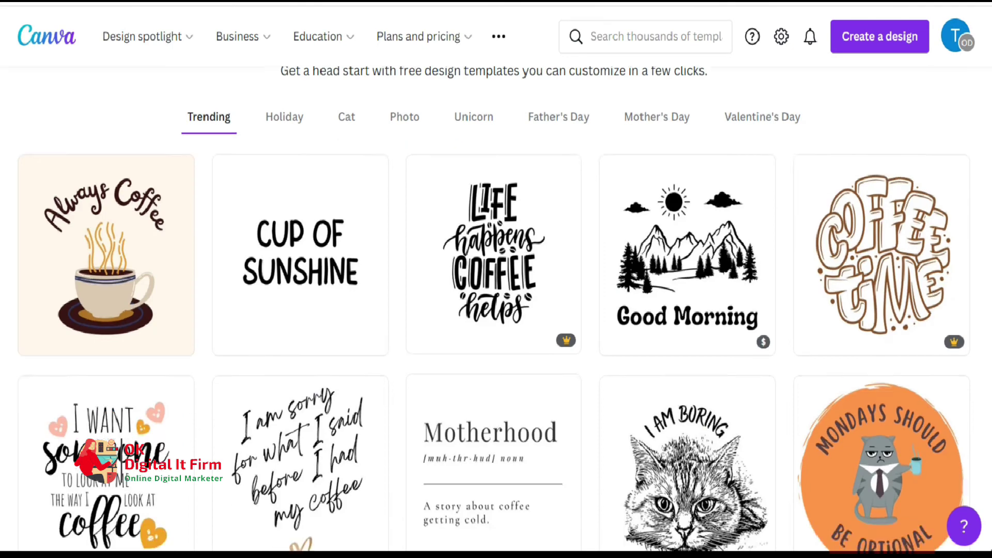
pyautogui.scroll(-1, 494, 310)
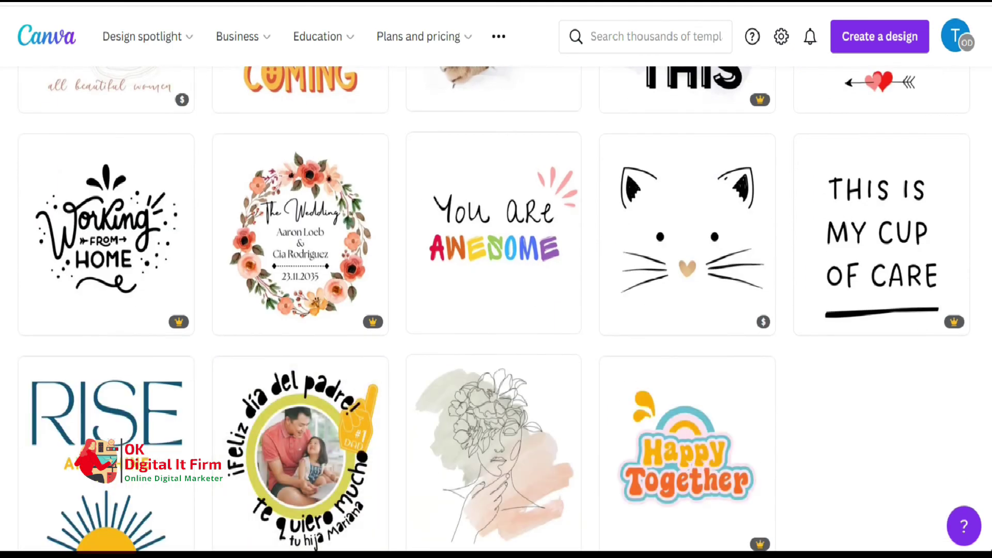
pyautogui.scroll(-10, 493, 310)
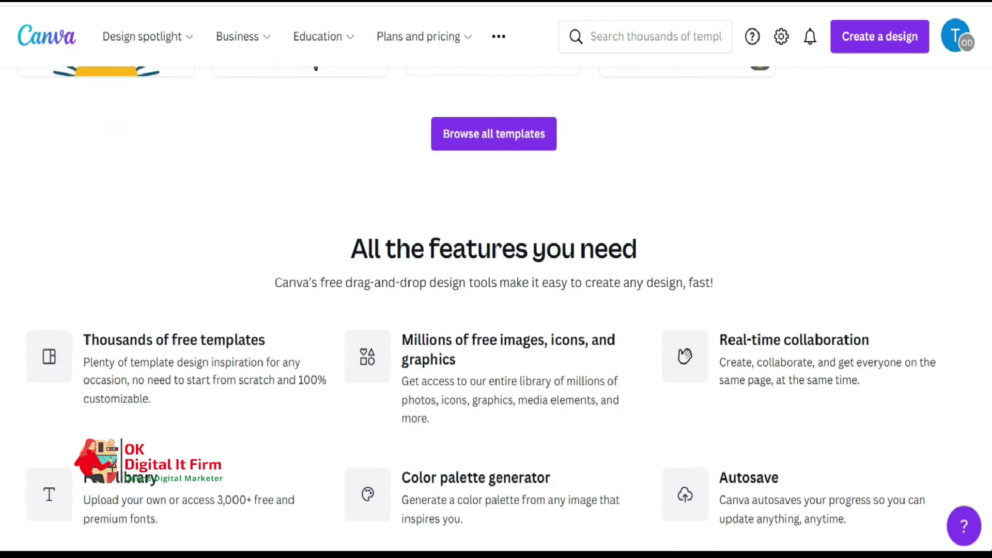
pyautogui.scroll(12, 493, 310)
pyautogui.scroll(5, 494, 310)
pyautogui.scroll(-10, 494, 310)
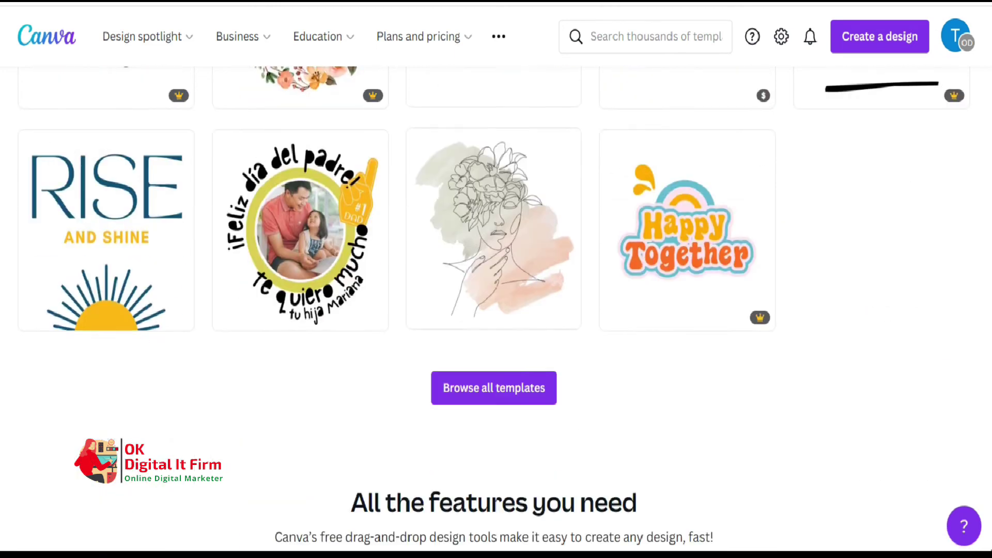
pyautogui.click(301, 207)
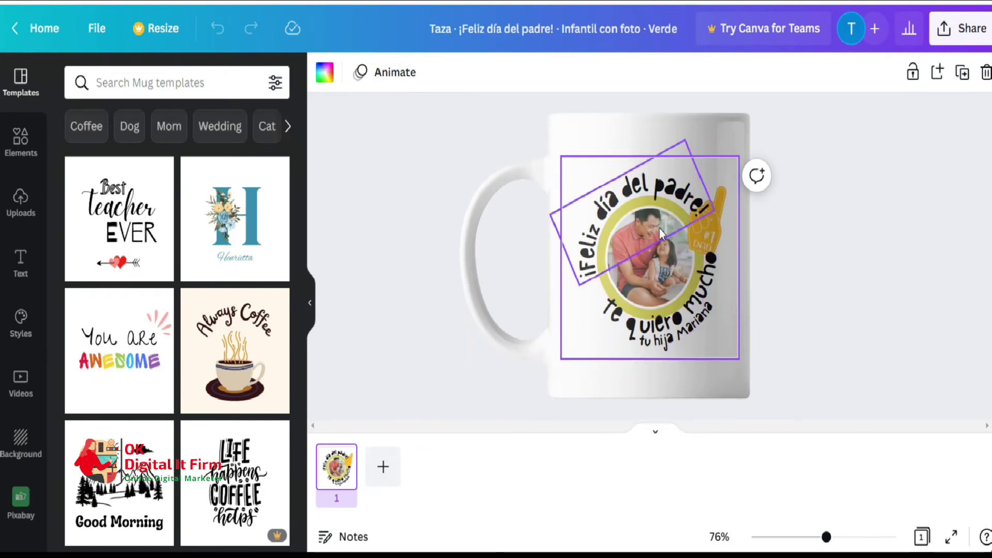
# Inspect the curved "¡Feliz día del padre!" text on the mug by opening it for editing and reselecting its text box
pyautogui.doubleClick(636, 194)
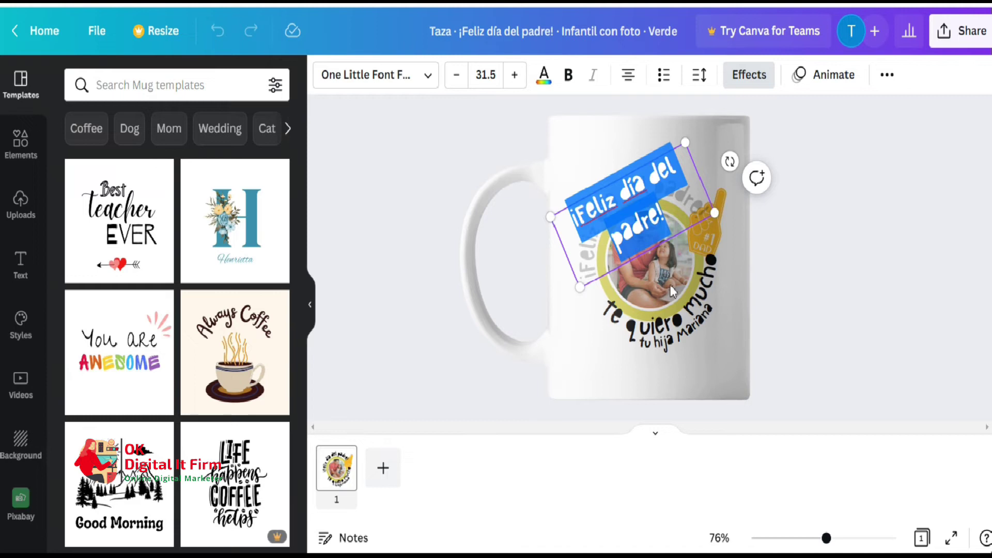
pyautogui.click(750, 256)
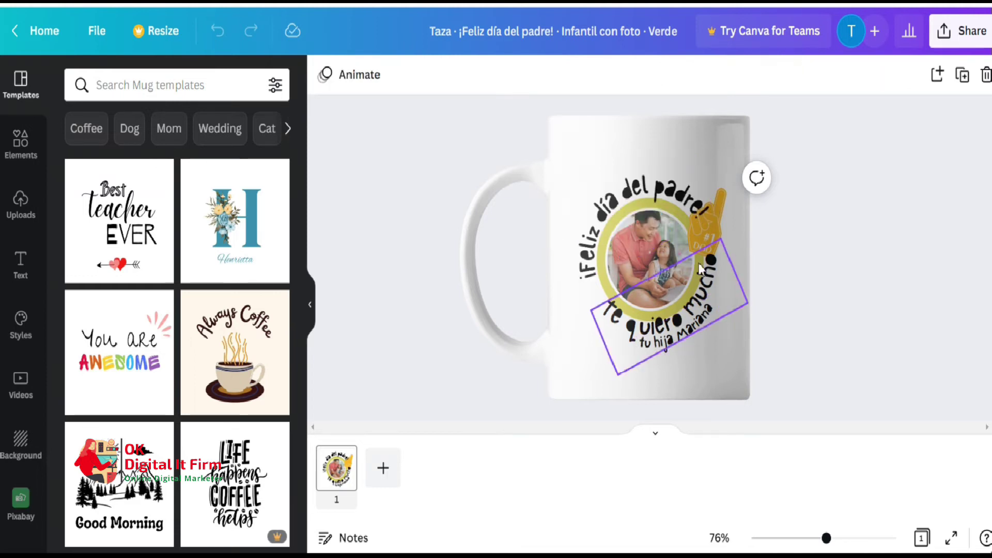
pyautogui.click(593, 222)
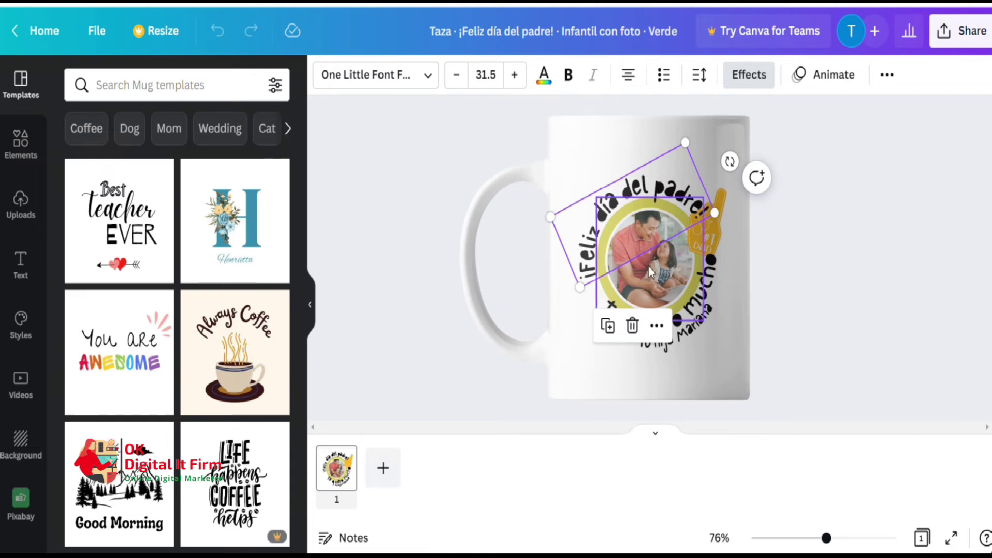
# Replace the photo and yellow-green ring in the middle of the mug with the uploaded portrait of the man in a red tie
pyautogui.click(38, 227)
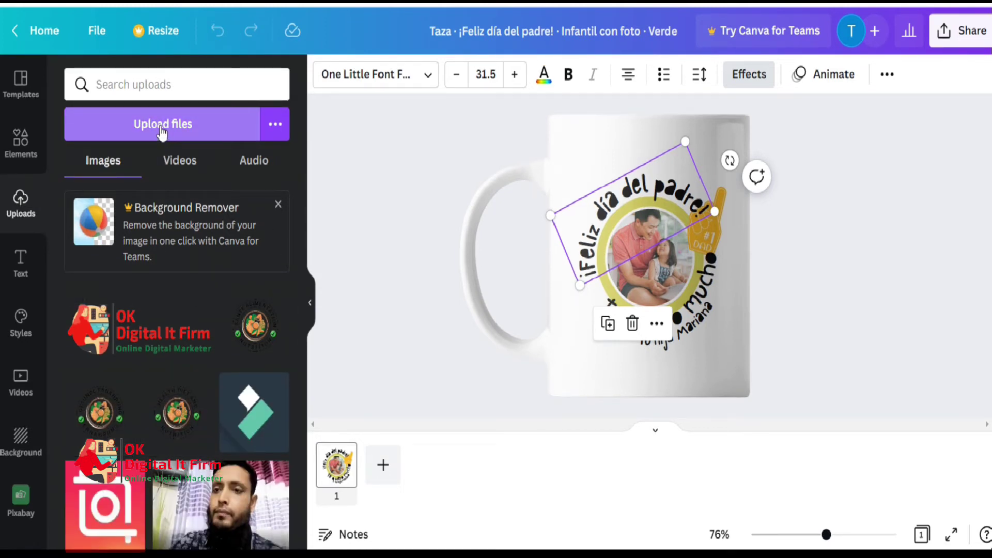
pyautogui.scroll(-5, 310, 367)
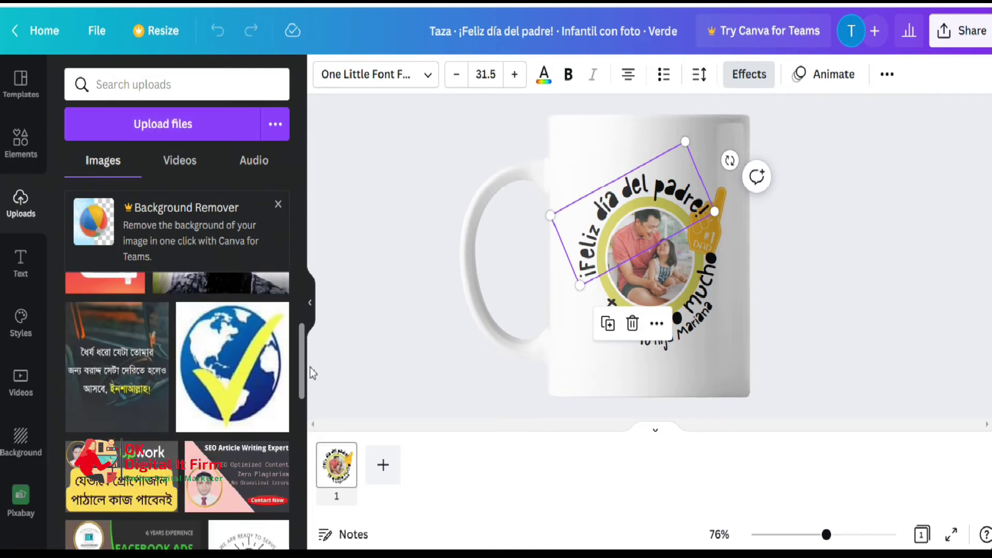
pyautogui.scroll(-3, 310, 368)
pyautogui.click(600, 274)
pyautogui.moveTo(600, 273); pyautogui.dragTo(509, 400)
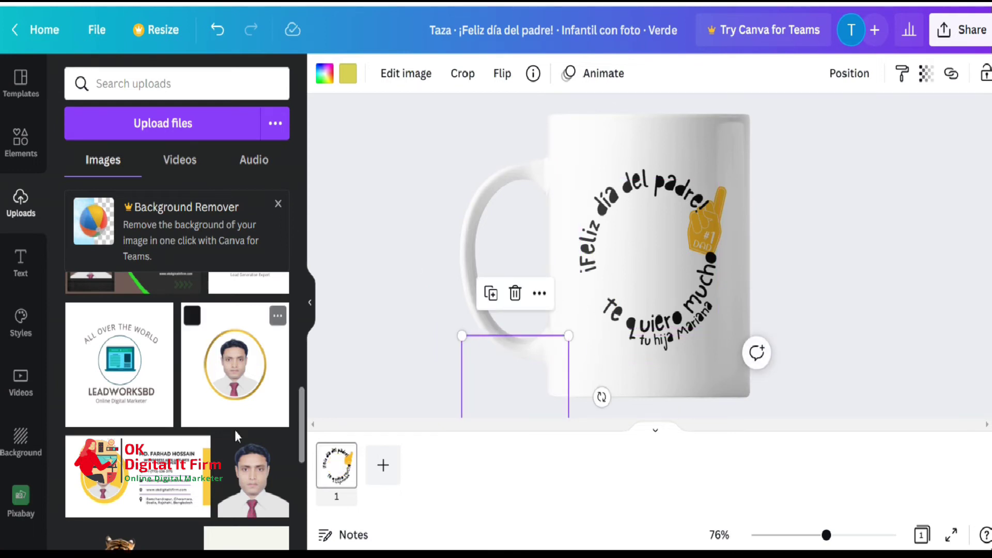
pyautogui.click(252, 483)
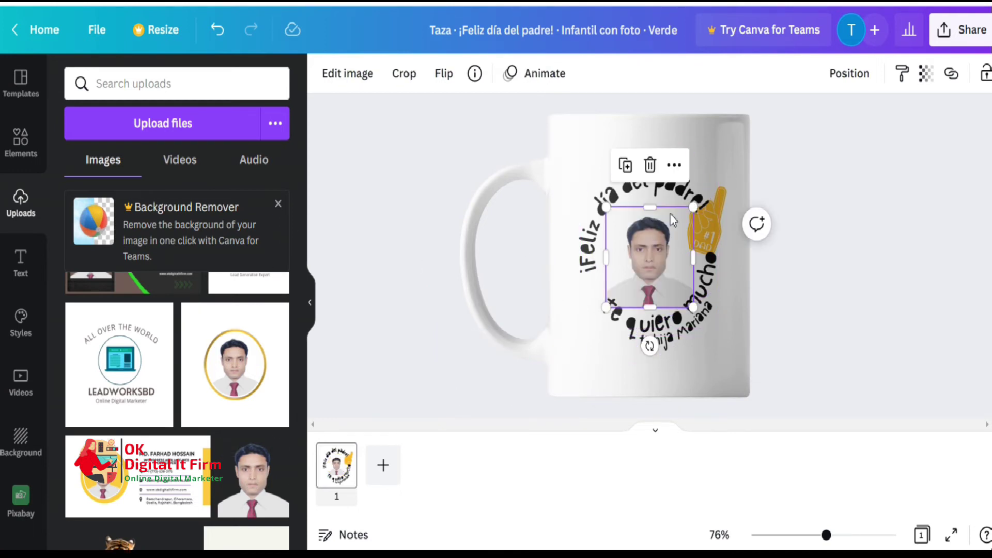
# Open the Frames effect in the image editing options for the portrait on the mug
pyautogui.click(345, 83)
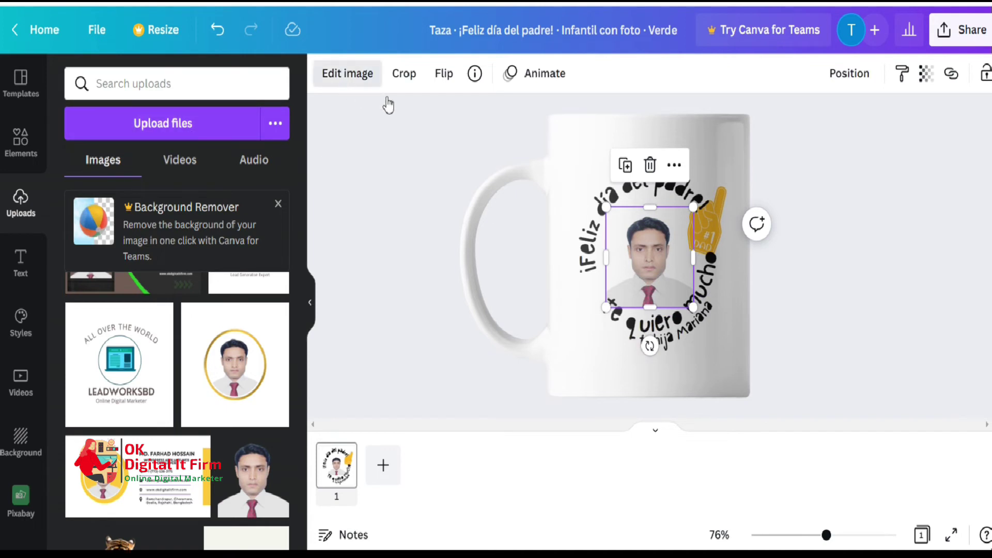
pyautogui.click(185, 237)
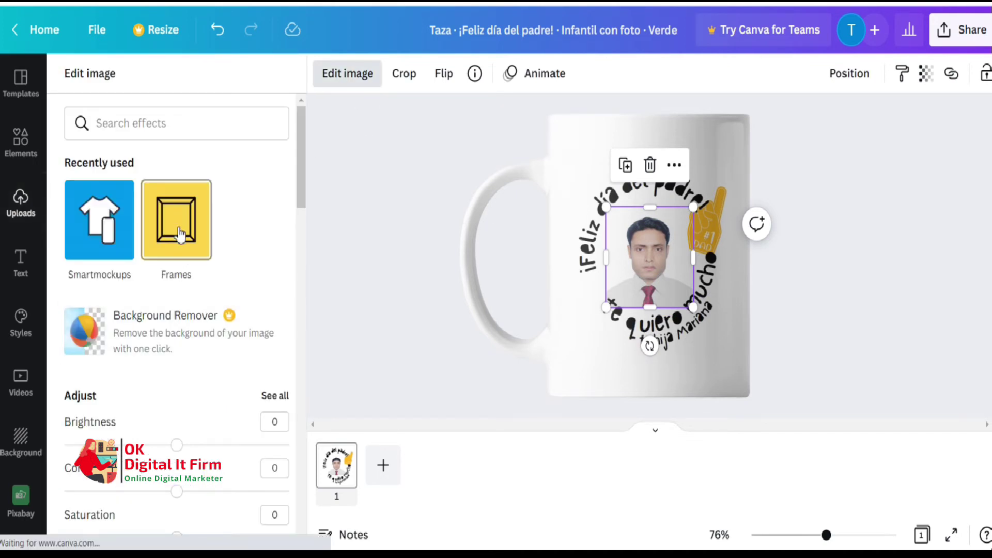